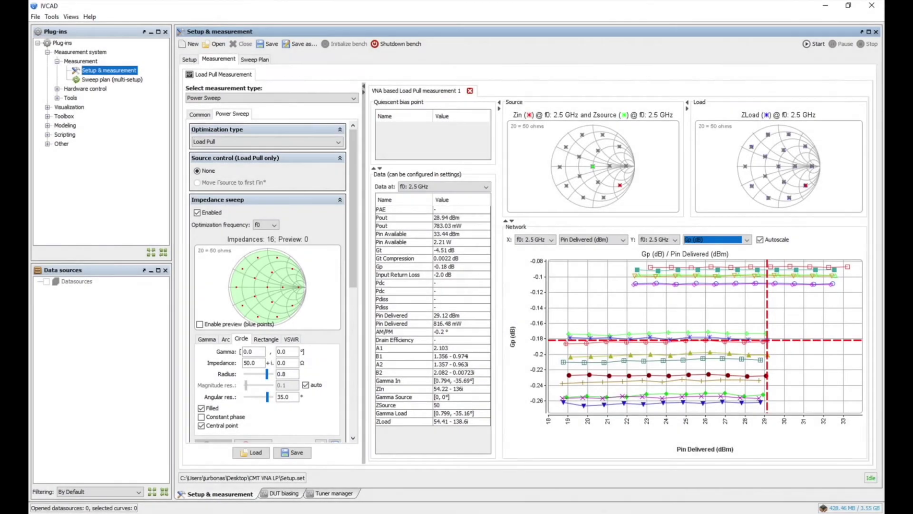
Set the DUT quiescent voltages to -4 V at the input and 28 V at the output, apply them and power on the supplies.
click(275, 493)
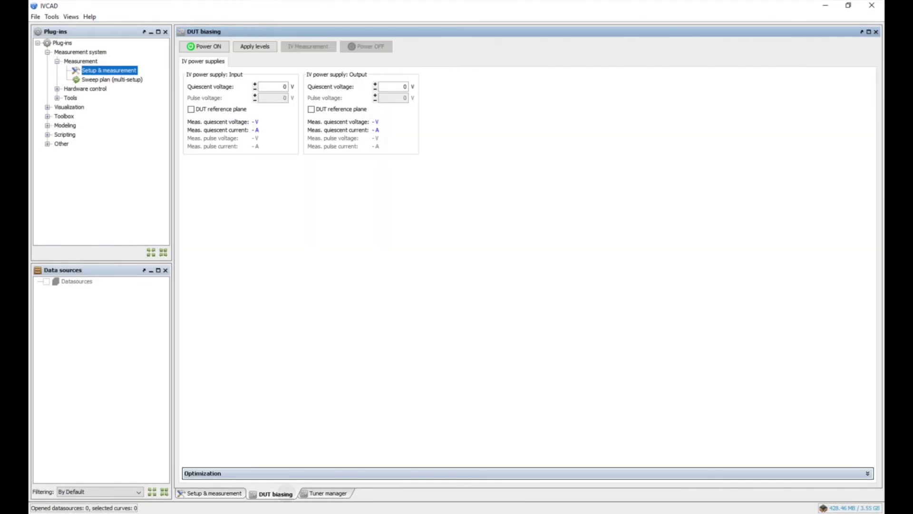
double_click(284, 87)
text(-4)
click(404, 86)
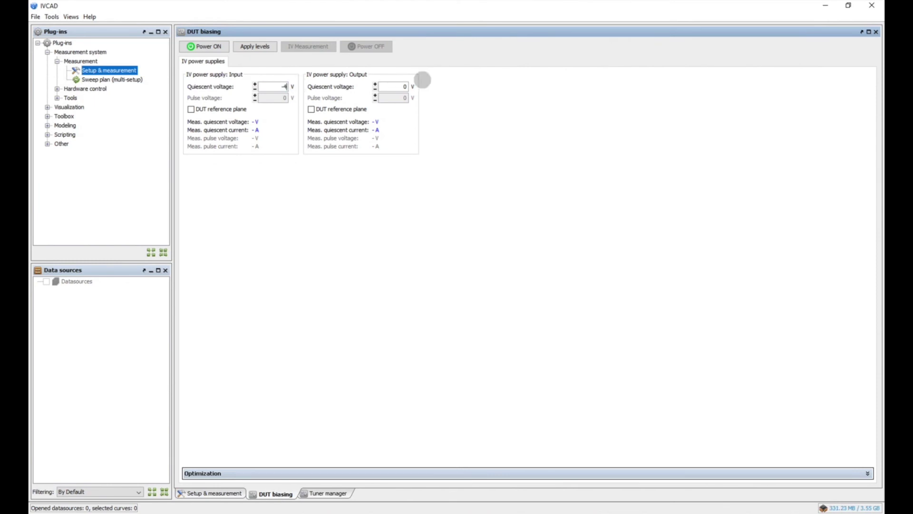
key(BackSpace)
text(28)
click(251, 46)
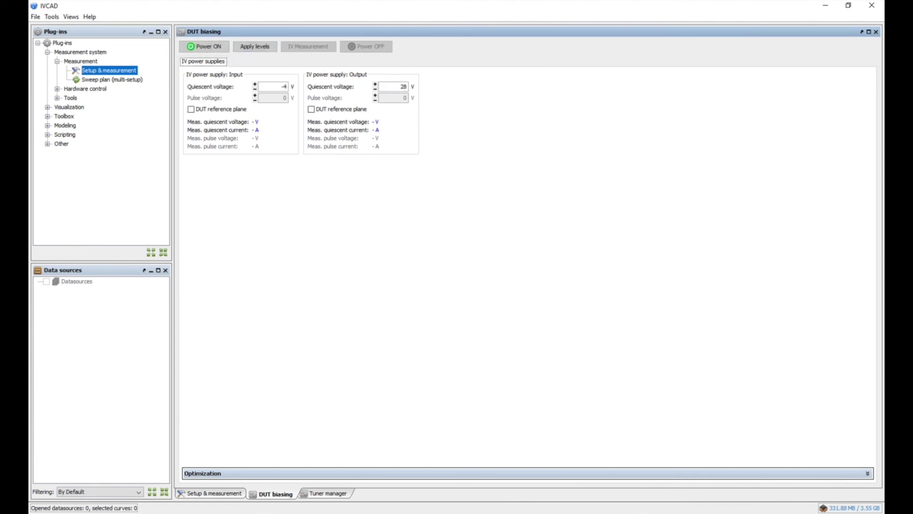
click(197, 47)
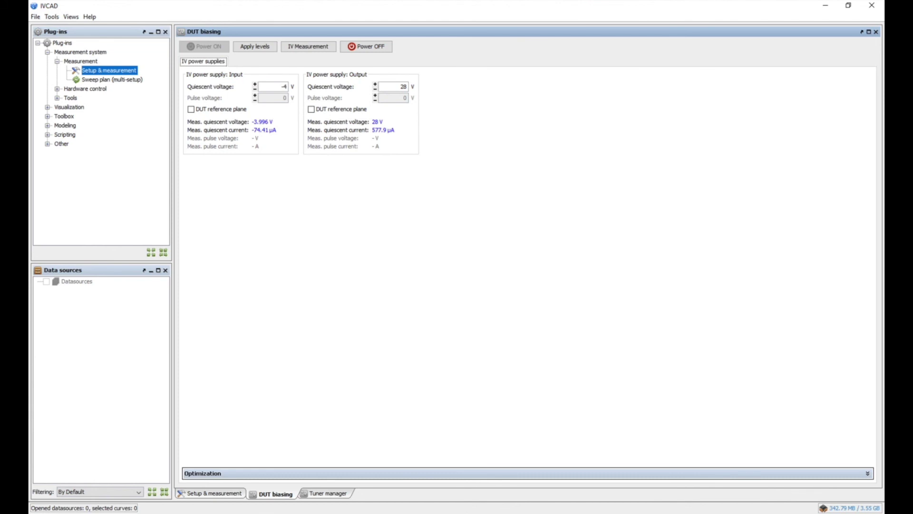
Set the bias optimization to an I2 target of 0.1 A with V1 sweep limits from -5 V to -2.5 V.
click(868, 474)
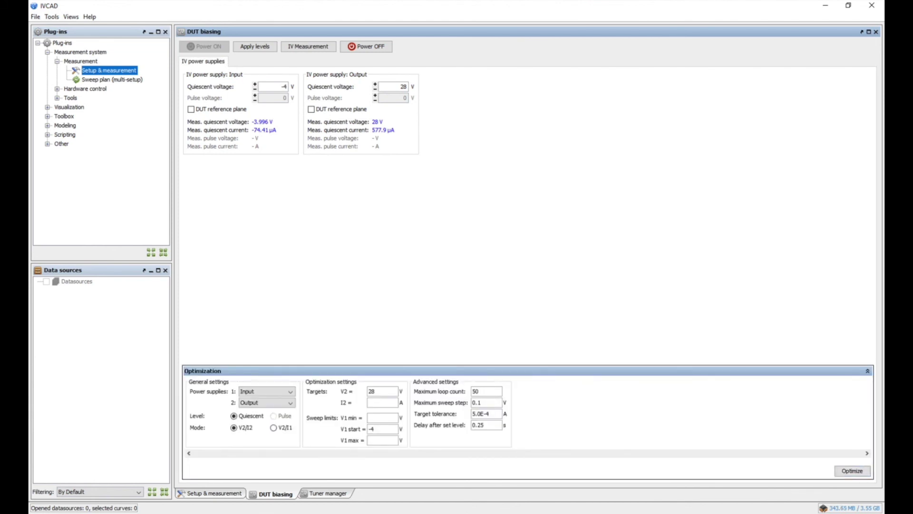
click(375, 403)
text(0.1)
click(375, 418)
text(-5)
click(376, 439)
text(-2.5)
Set the maximum loop count to 150 and maximum sweep step to 0.05 V, and run the bias optimization.
click(472, 391)
click(473, 391)
text(1)
click(483, 402)
key(BackSpace)
text(05)
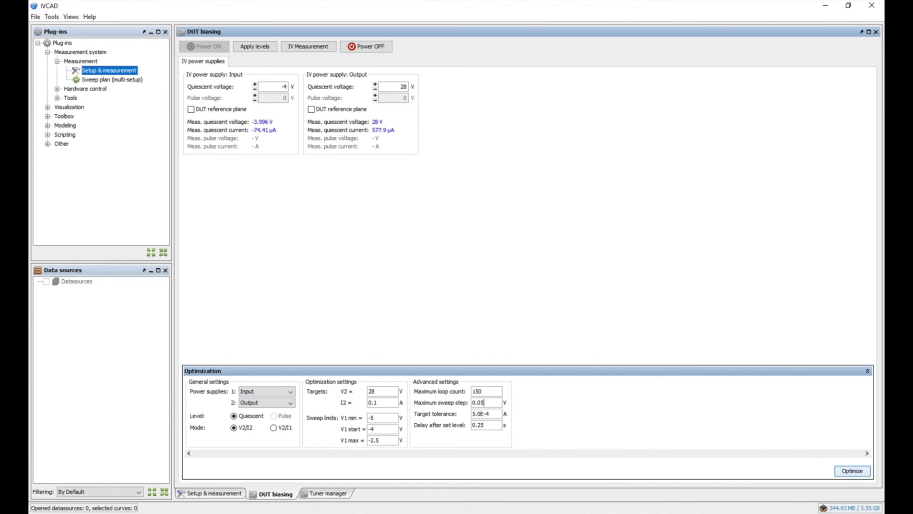
click(853, 470)
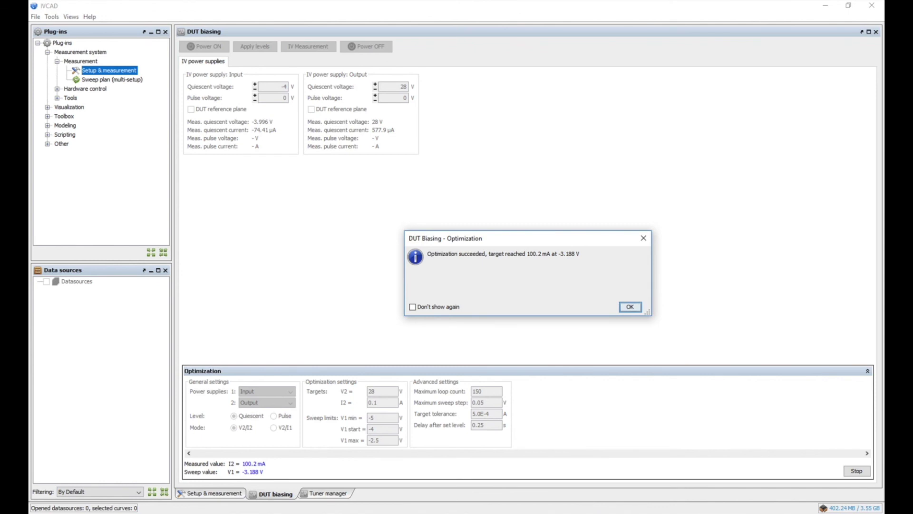
key(Return)
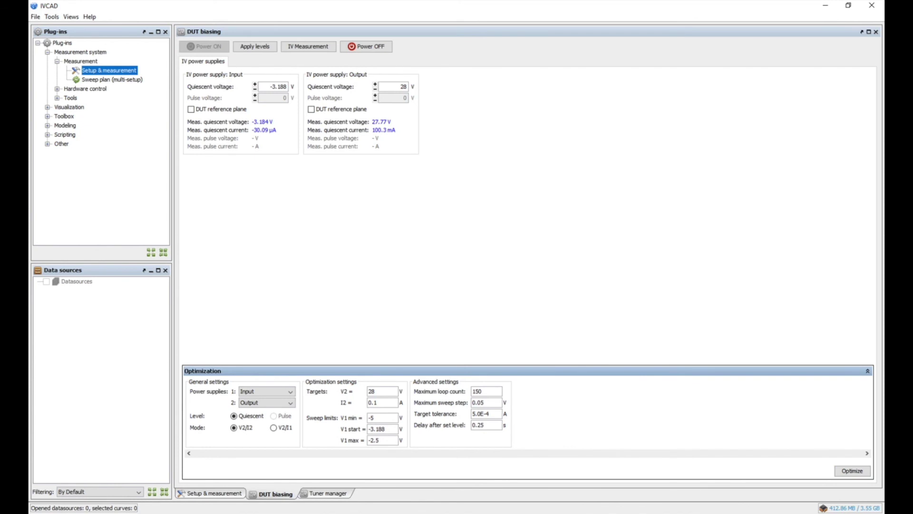
Select a Power Sweep measurement in the measurement setup and set its output file to "Opt impedance search".
click(223, 492)
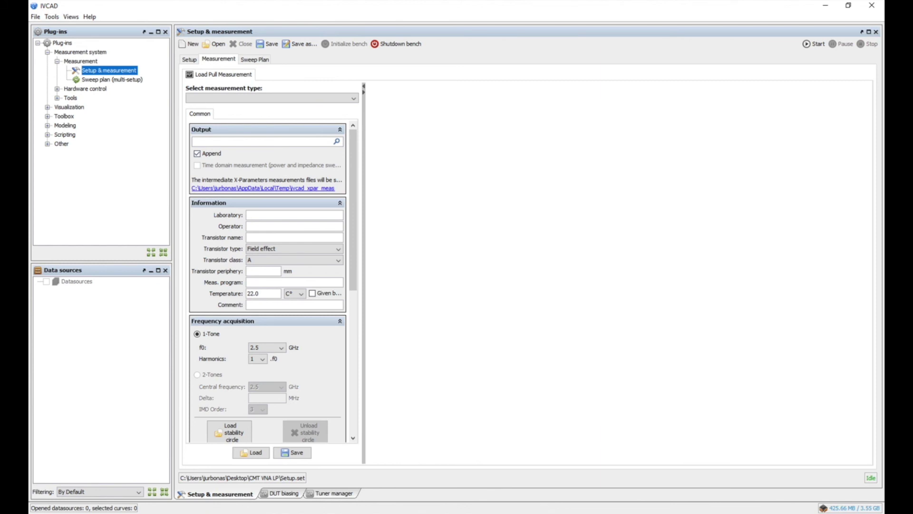
click(271, 98)
click(204, 105)
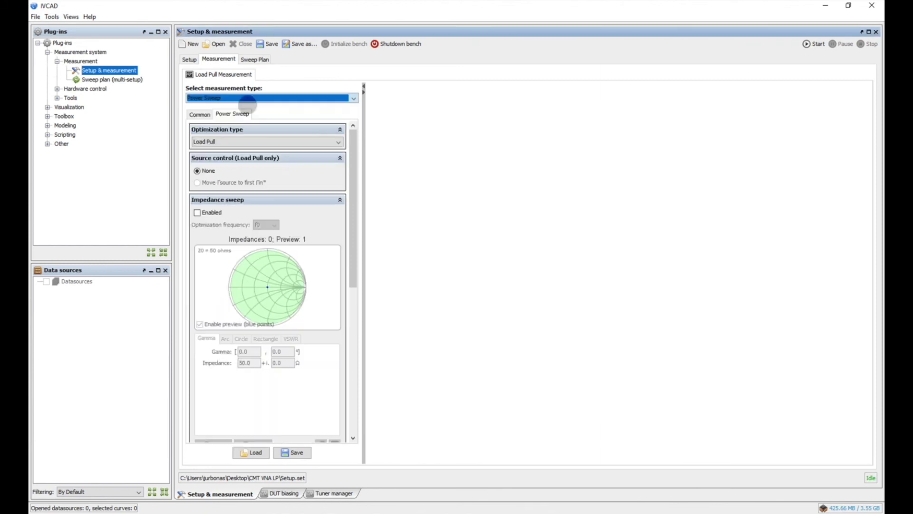
click(200, 114)
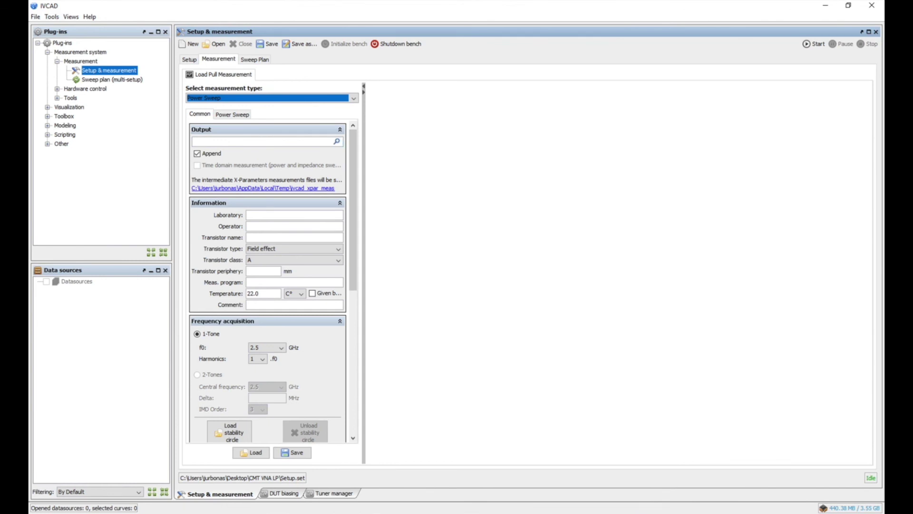
click(337, 142)
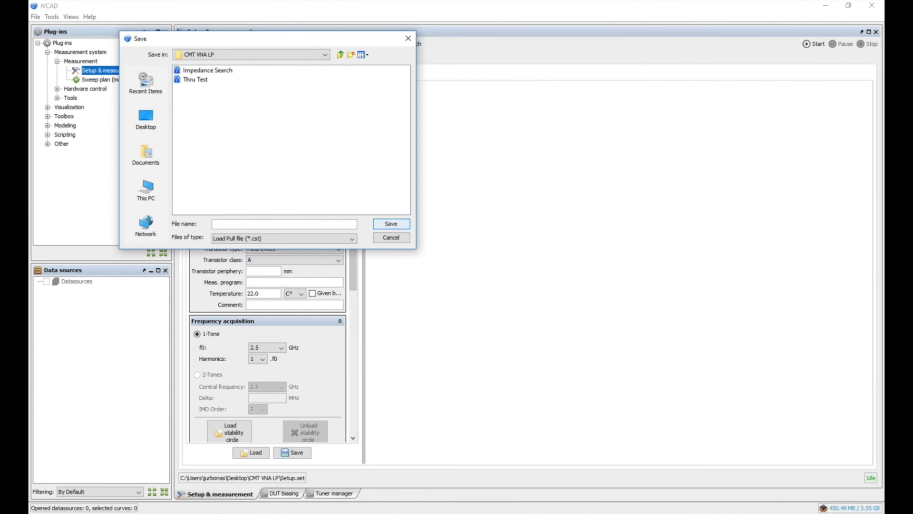
text(Opt impedance search)
key(Return)
Add the comment "Searching for optimum impedances" to the measurement information, keeping f0 at 2.5 GHz.
click(259, 304)
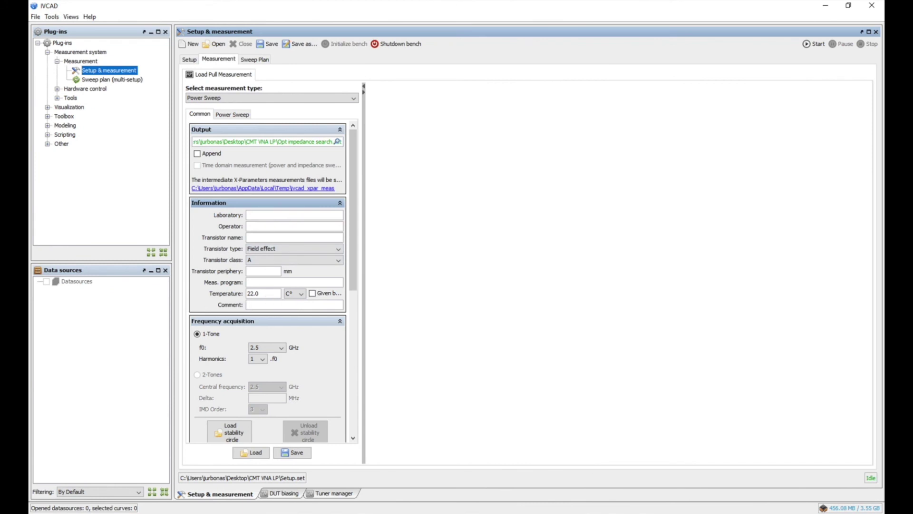
text(Searching for optimum )
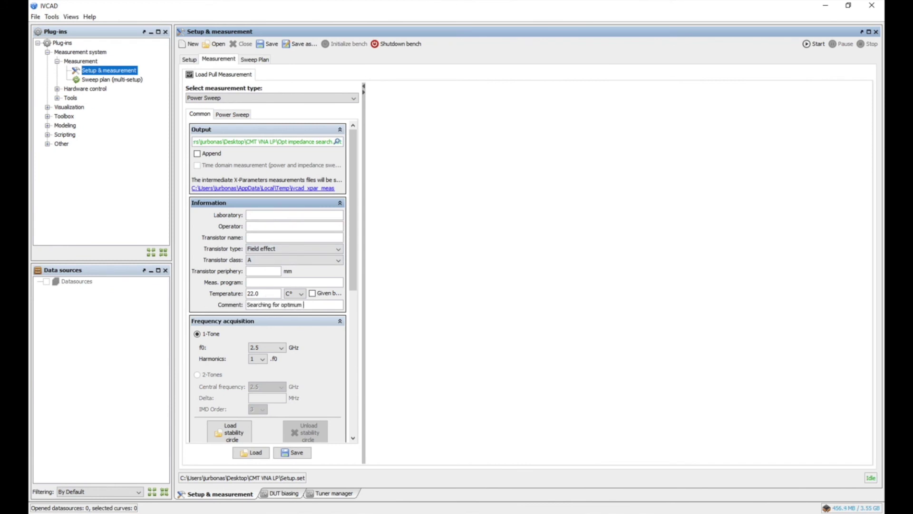
text(impedances)
click(265, 347)
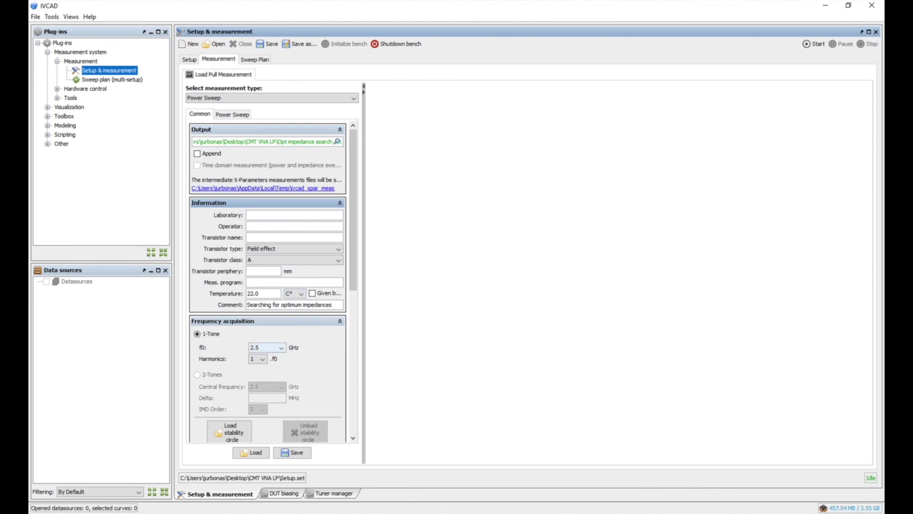
Enable stop conditions for Id max 1.5 A, Ig max 2 mA, gain compression 4 dB and |Gamma In| >= 1.
drag(355, 280, 356, 440)
click(308, 298)
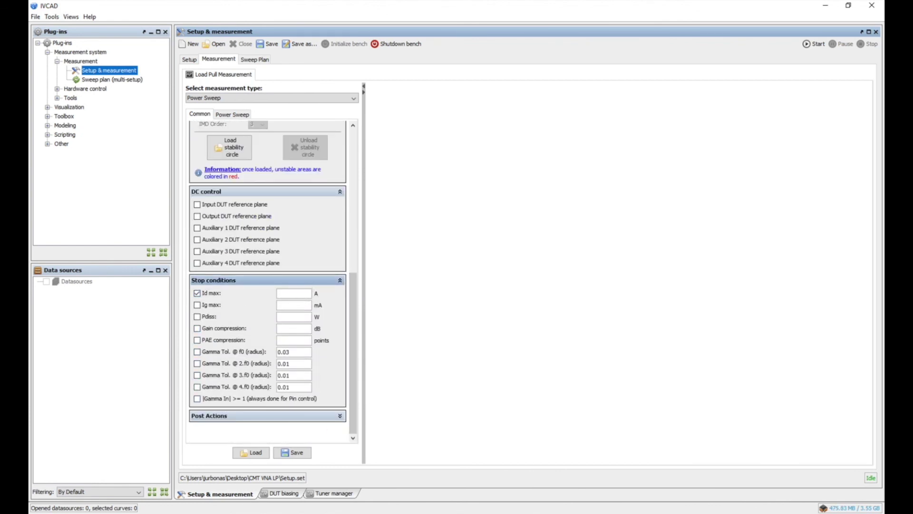
text(1.5)
click(197, 305)
click(290, 305)
text(2)
click(197, 329)
click(280, 328)
text(4)
click(197, 398)
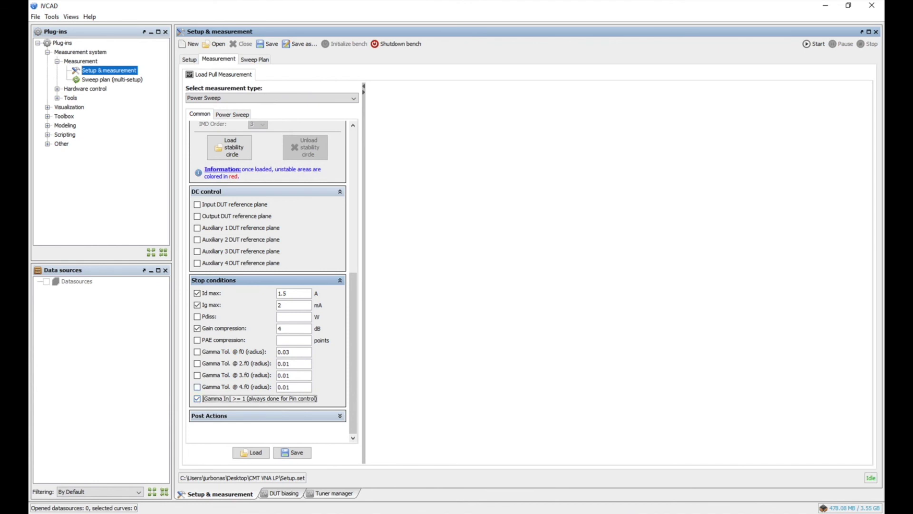
drag(355, 360, 355, 189)
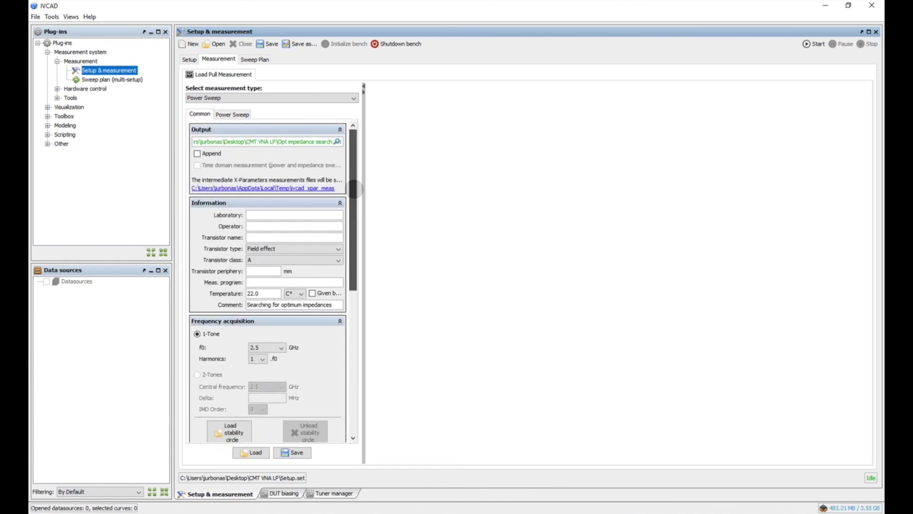
Keep Load Pull as the power sweep's optimization type, enable the impedance sweep and choose the Circle pattern.
click(233, 114)
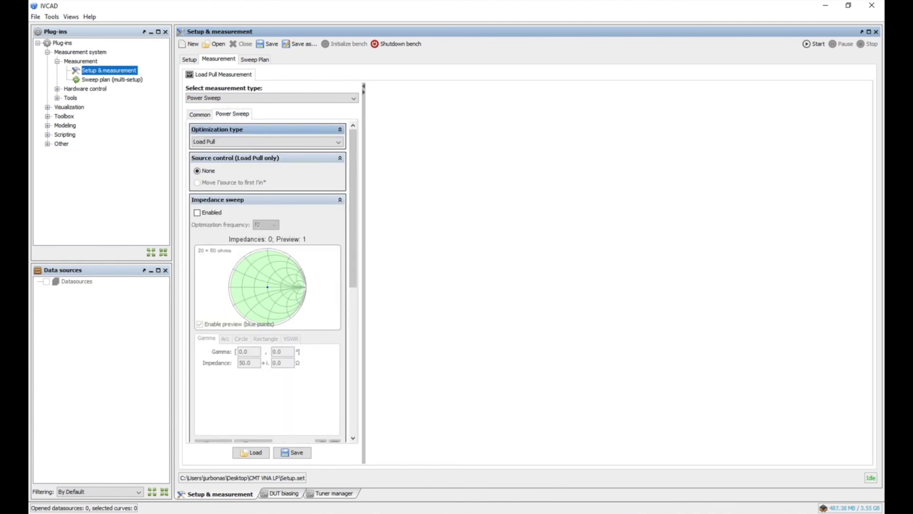
click(244, 141)
click(244, 141)
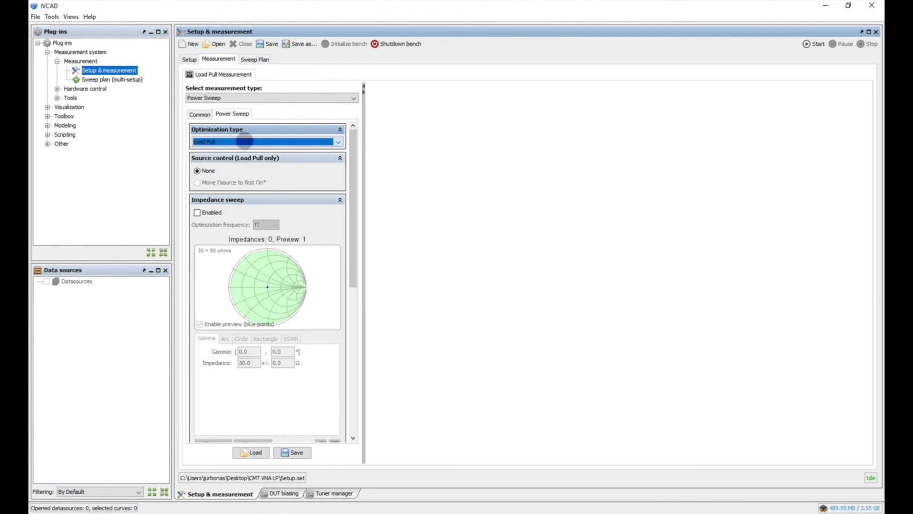
click(205, 212)
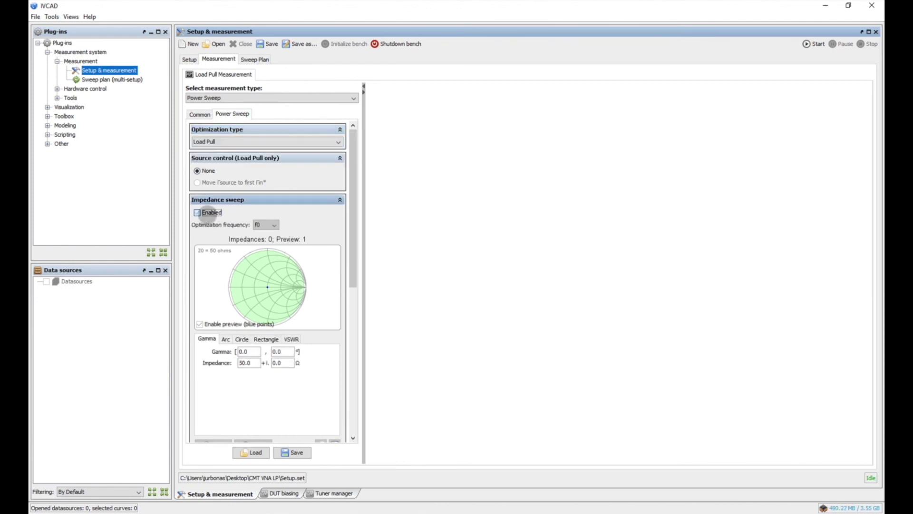
drag(356, 239, 356, 268)
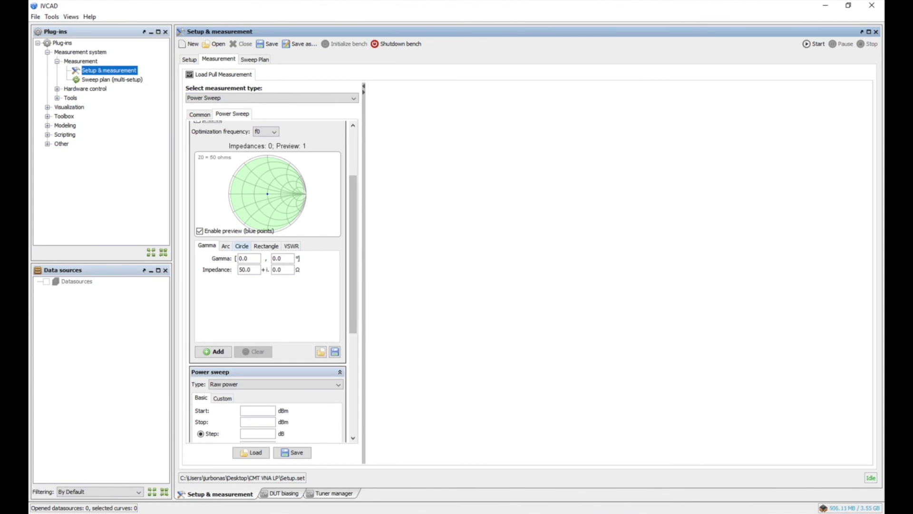
click(241, 246)
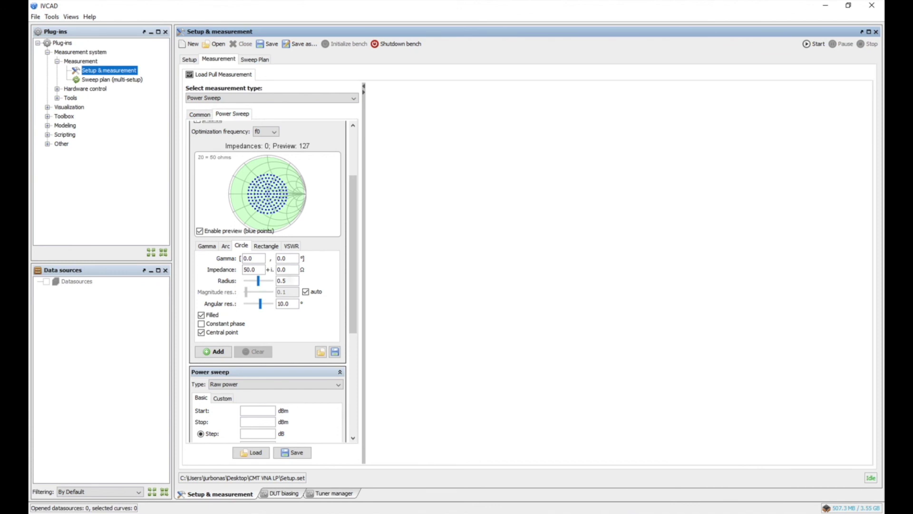
Set the impedance circle to radius 0.4 and angular resolution 45°, and add its points to the sweep.
double_click(282, 281)
drag(260, 304, 269, 303)
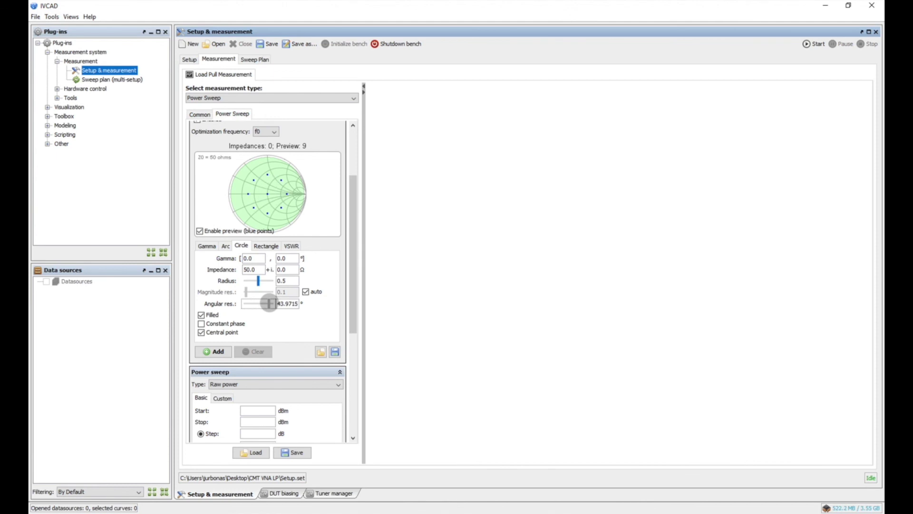
click(285, 280)
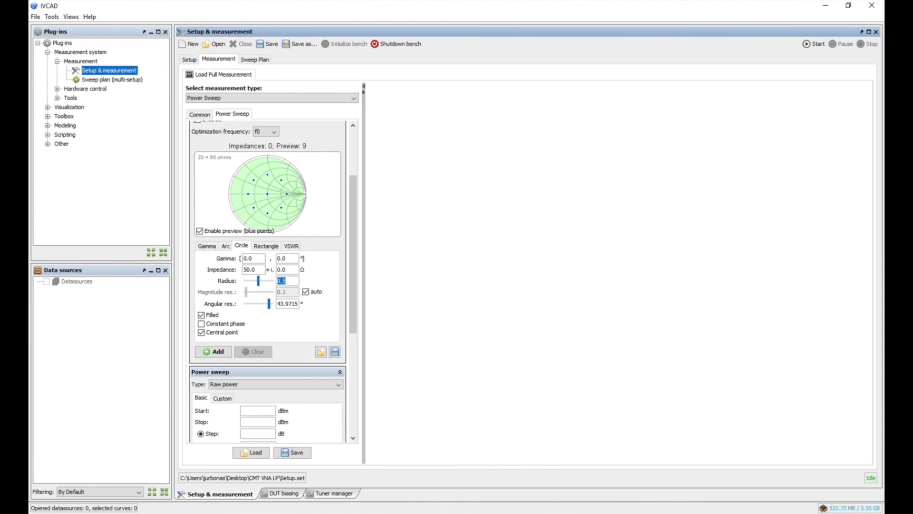
text(0.4)
click(287, 303)
text(45.0)
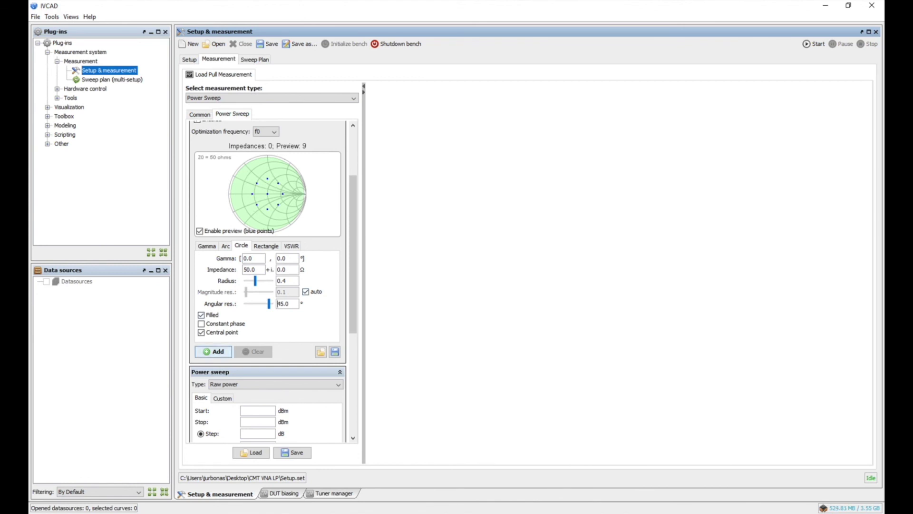
click(213, 352)
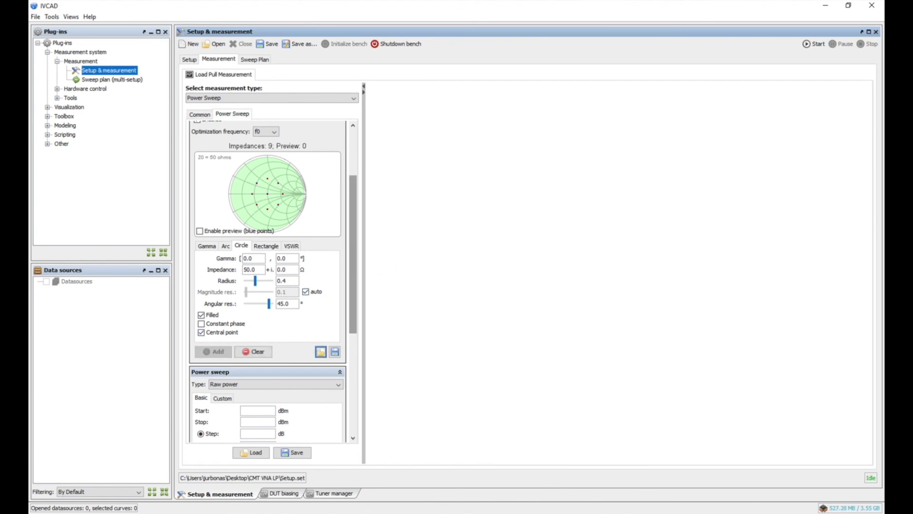
Define the raw power sweep from -30 dBm to 0 dBm in 1 dB steps.
scroll(213, 351, down, 5)
click(257, 260)
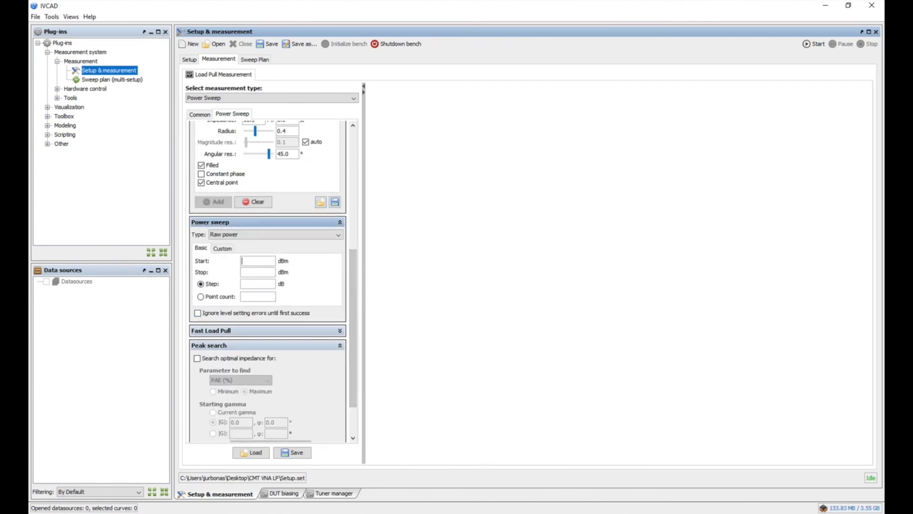
text(-30)
click(256, 272)
text(0)
click(262, 284)
text(1)
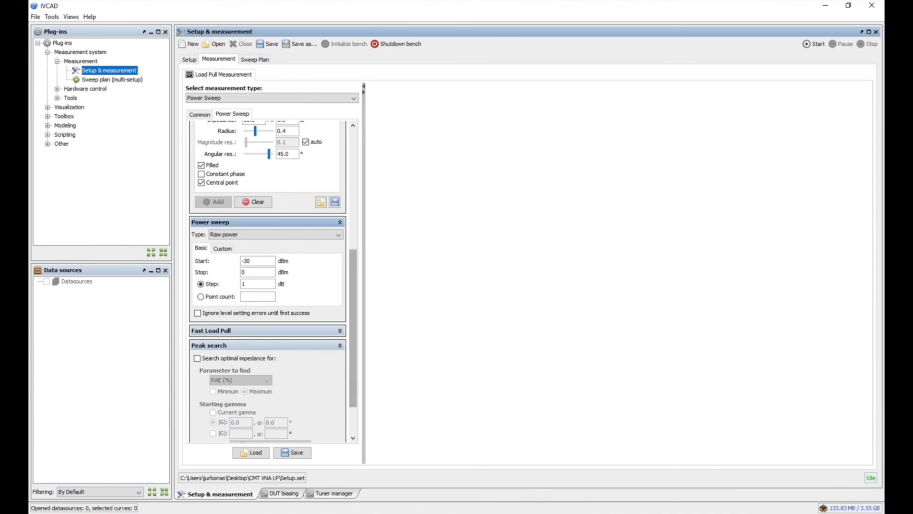
Run the load pull measurement and load its result file into the data sources.
drag(353, 342, 367, 397)
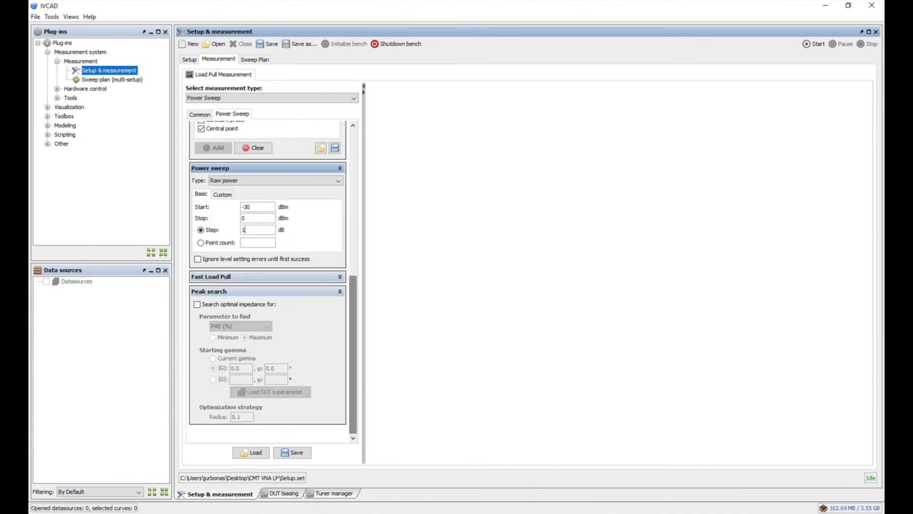
drag(353, 397, 351, 204)
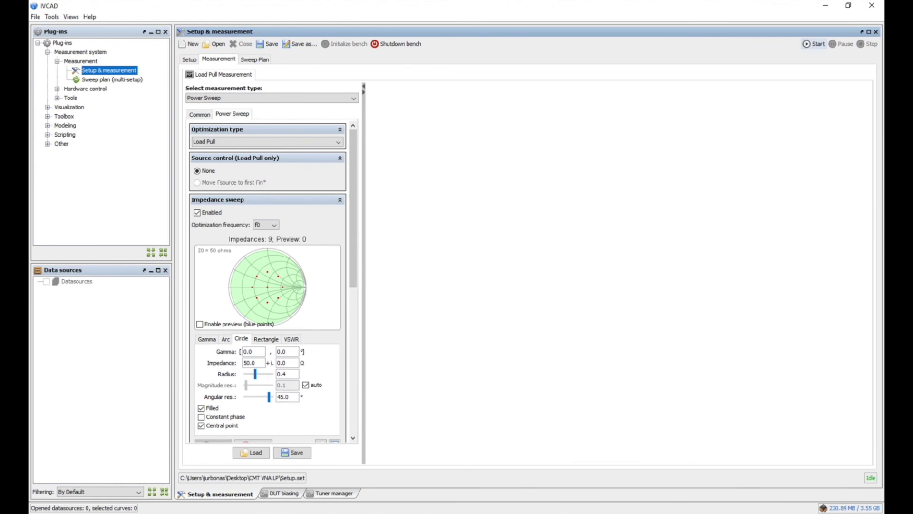
click(814, 44)
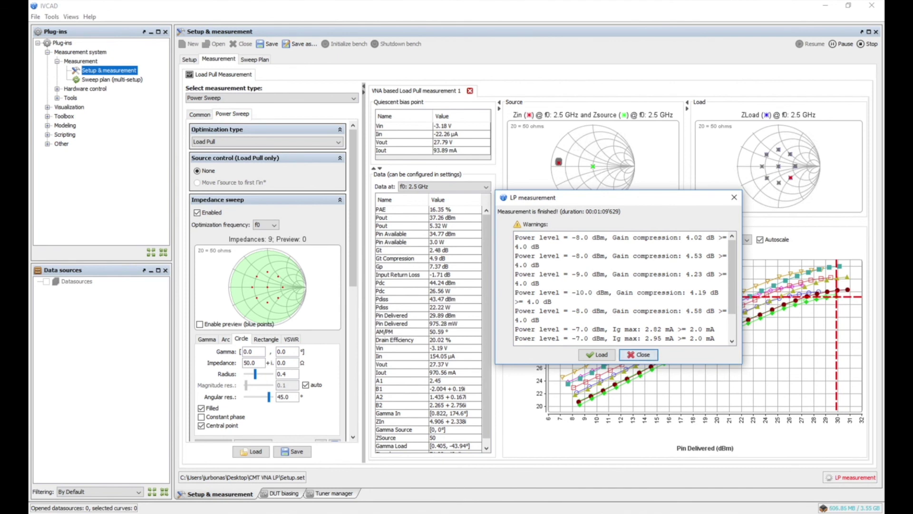
key(Return)
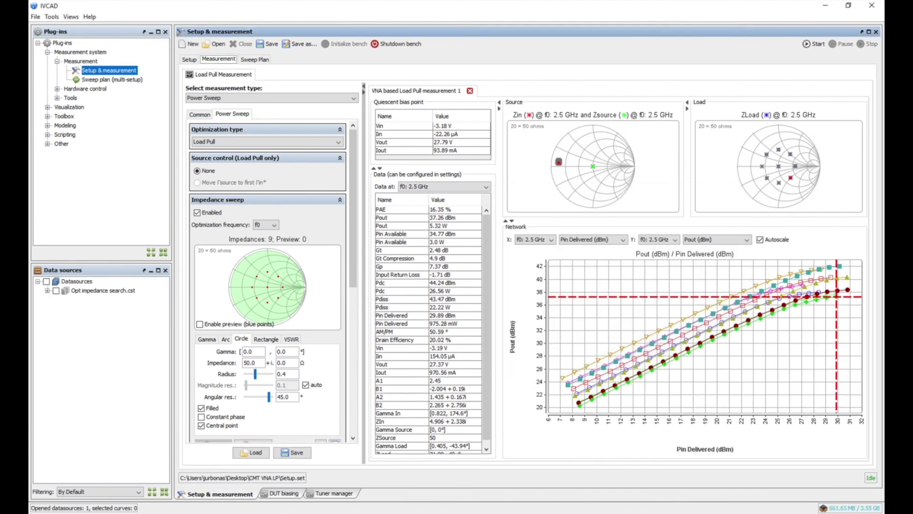
Open the Extended Load Pull viewer from the load pull visualization plug-ins.
click(47, 107)
click(57, 135)
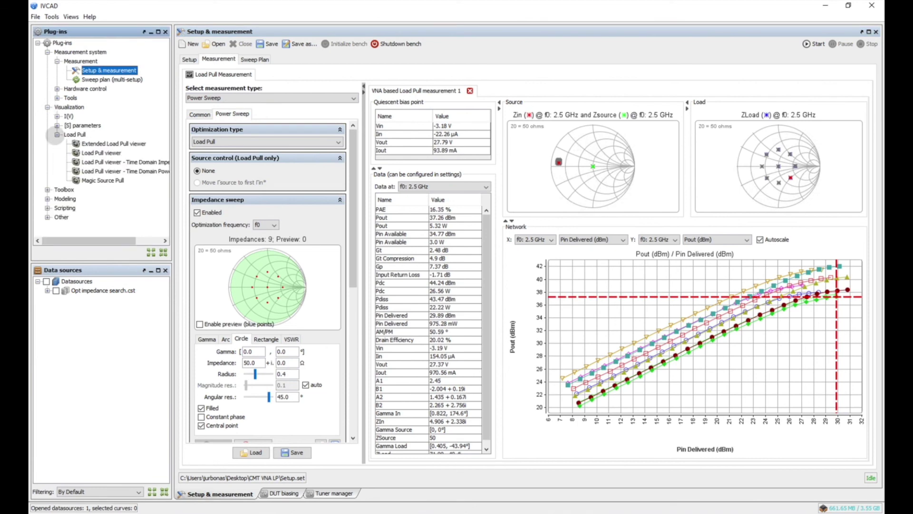
double_click(113, 144)
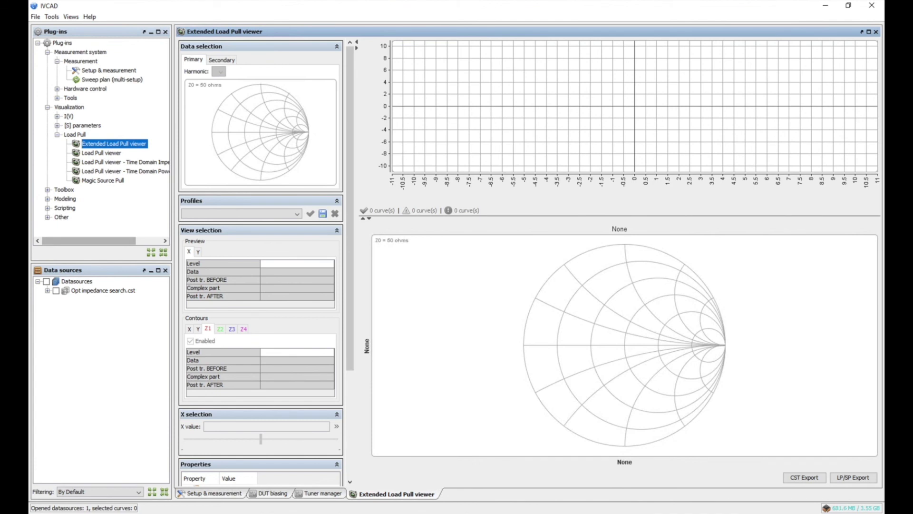
Plot all measured impedance points from Opt impedance search.cst, with Gp Compression (Maximum) as the preview X data.
click(46, 282)
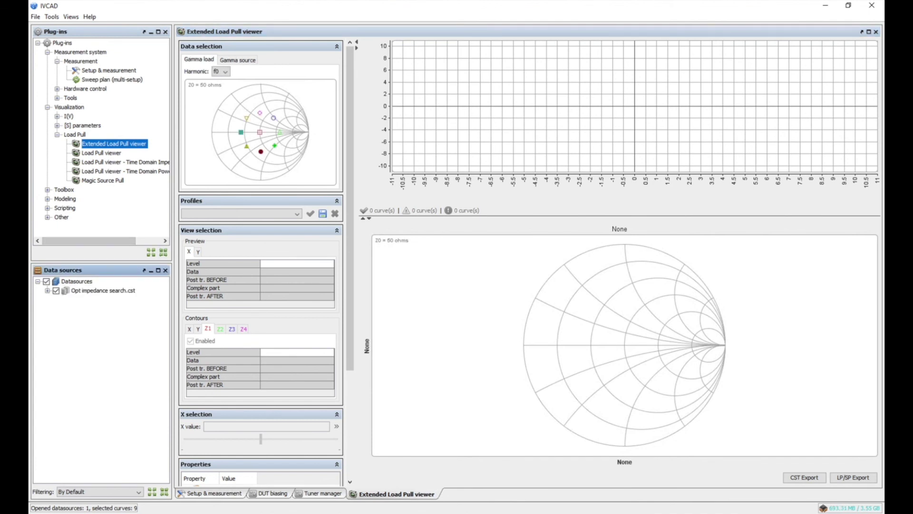
drag(308, 86, 218, 173)
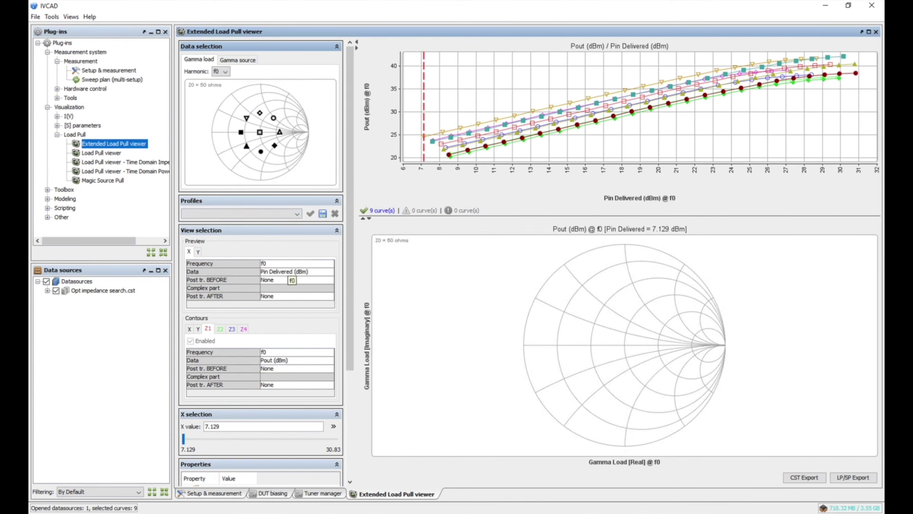
click(295, 271)
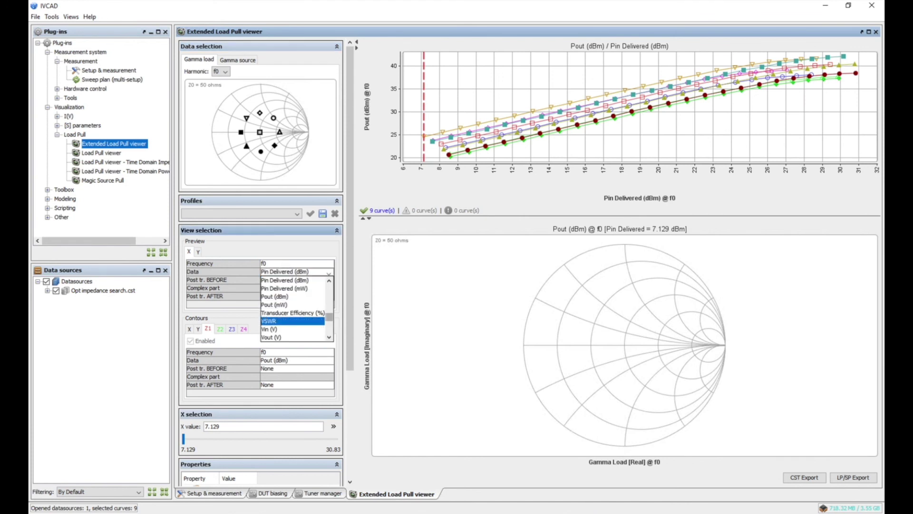
drag(329, 317, 326, 303)
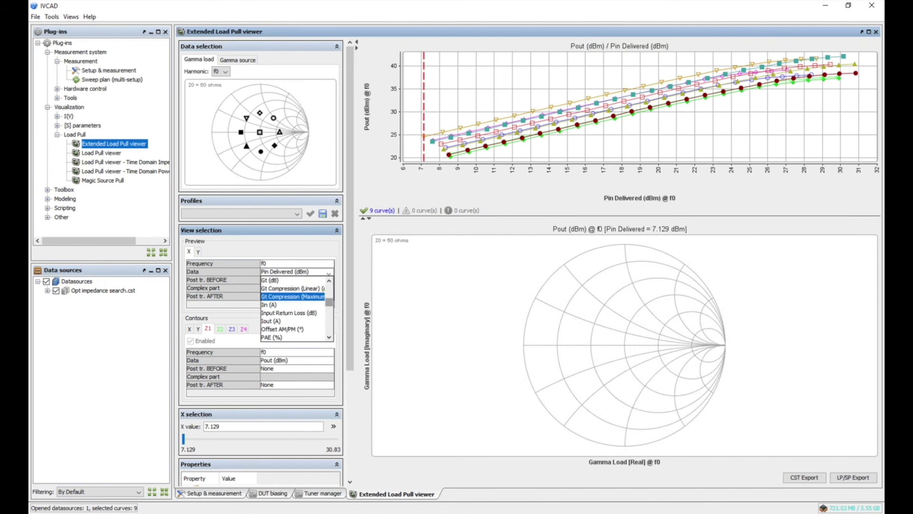
drag(328, 302, 329, 297)
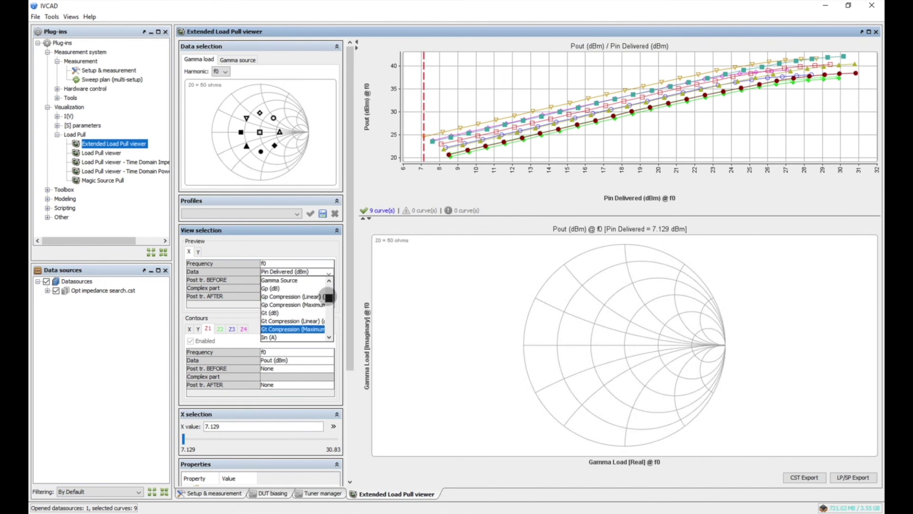
click(312, 305)
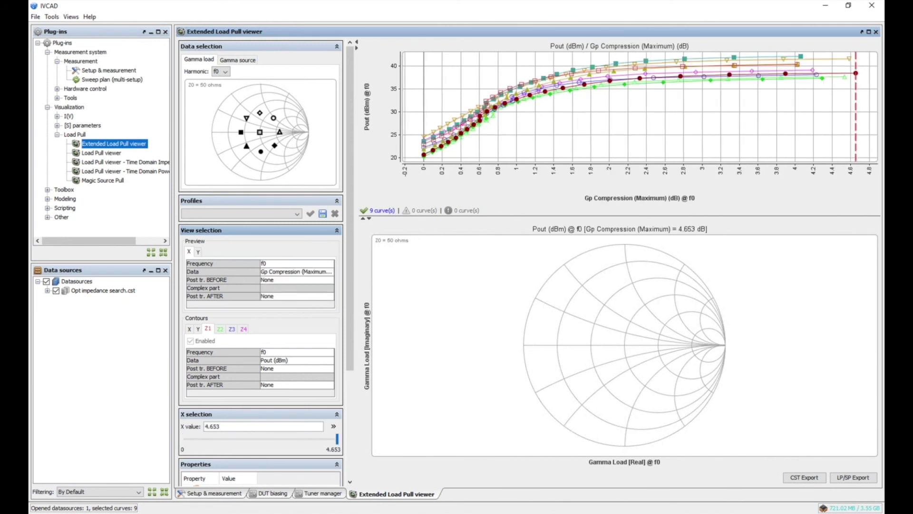
Set the X value to 3 dB gain compression and inspect the maximum-power point of the Pout contours.
click(212, 426)
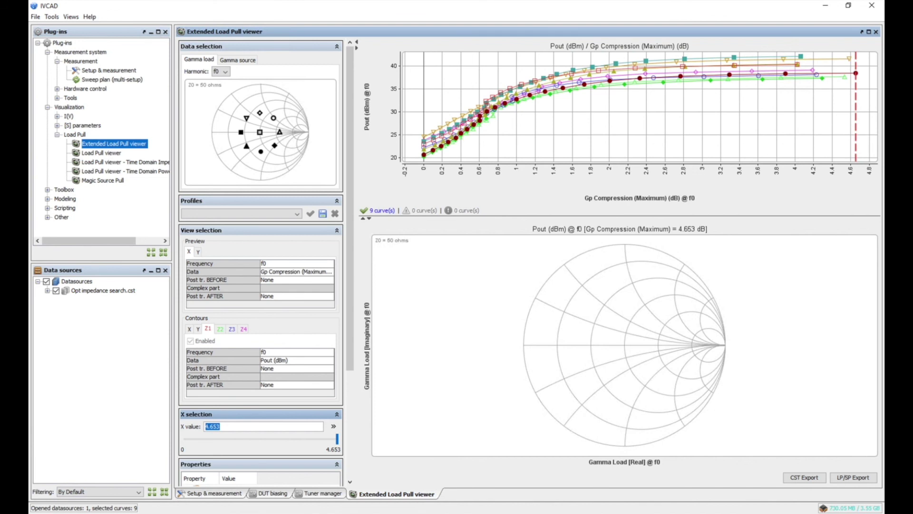
text(3)
key(Return)
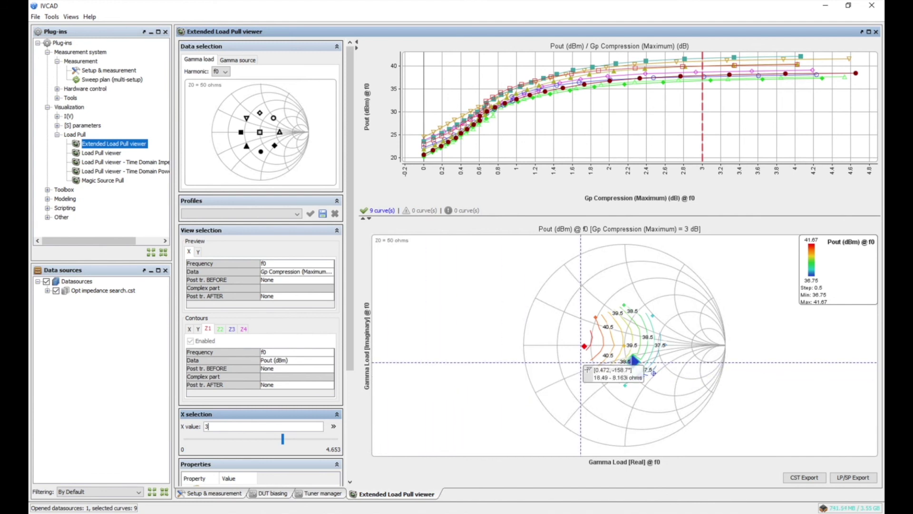
mouse_move(584, 347)
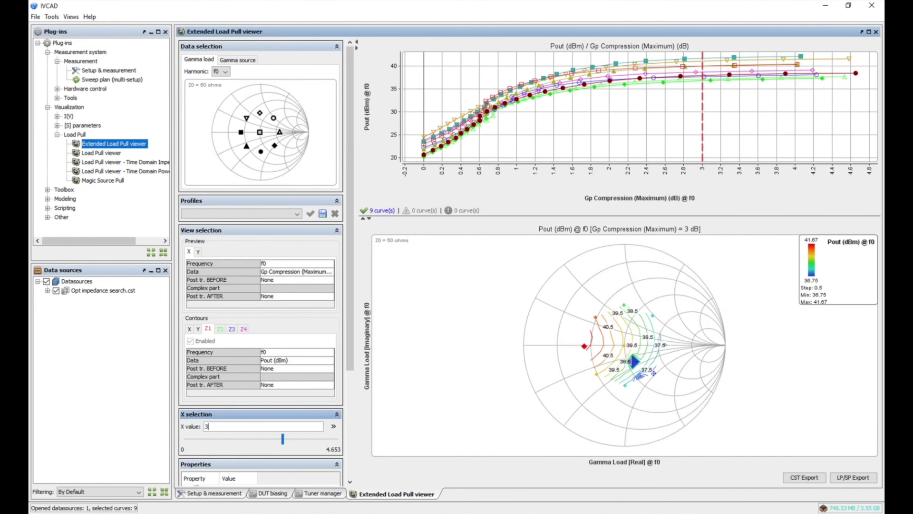
Change the Z1 contour data to PAE (%) and inspect the high-efficiency impedance on the Smith chart.
click(298, 360)
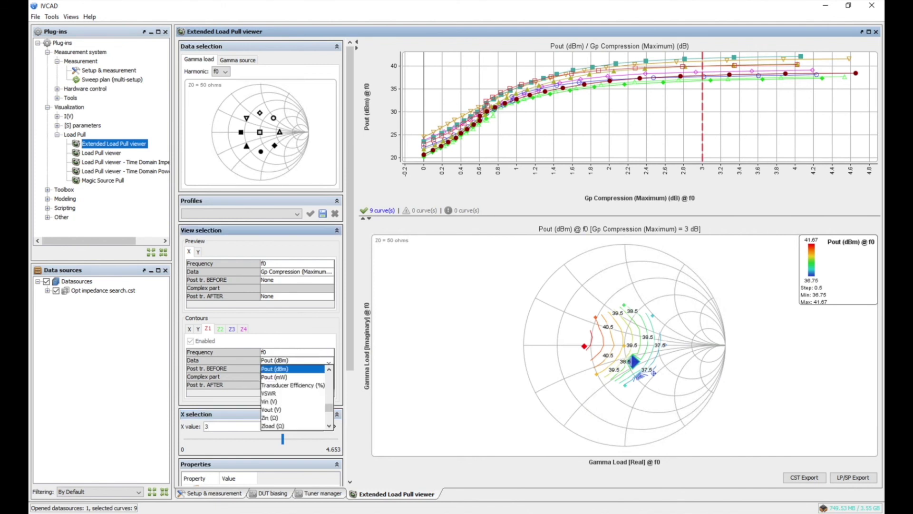
click(328, 408)
drag(329, 416, 329, 393)
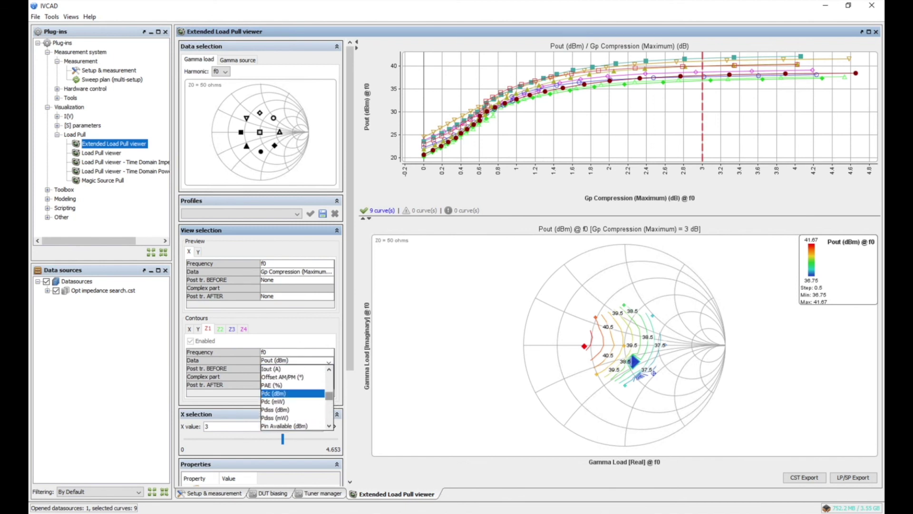
click(284, 383)
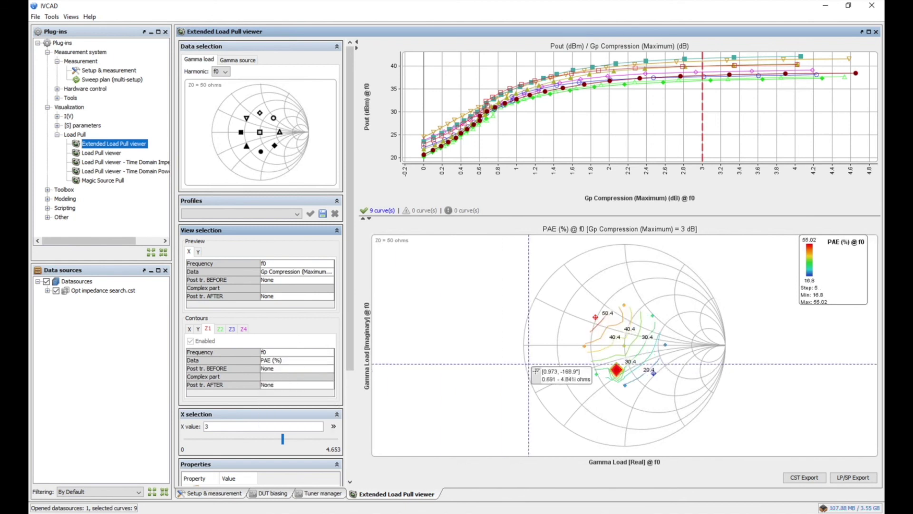
mouse_move(596, 316)
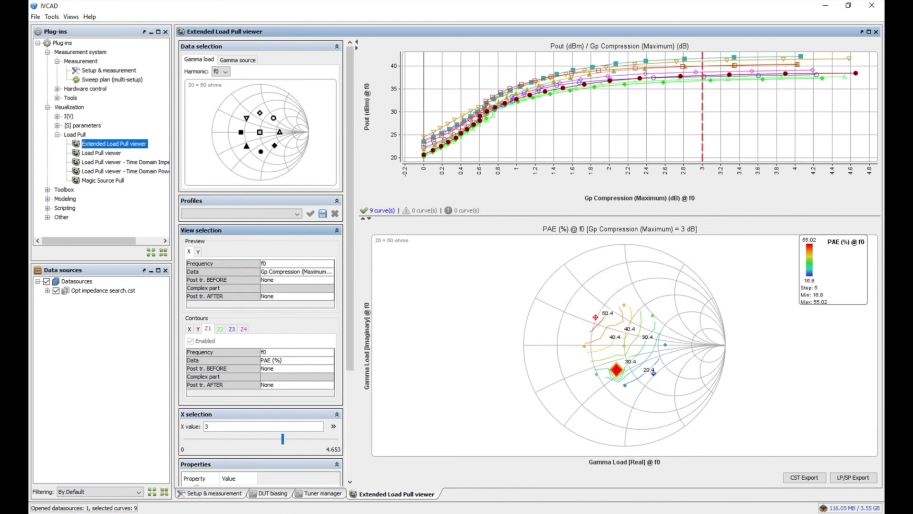
Return to the measurement setup, switch the impedance sweep to an arc with preview enabled, and clear the existing impedances.
click(210, 494)
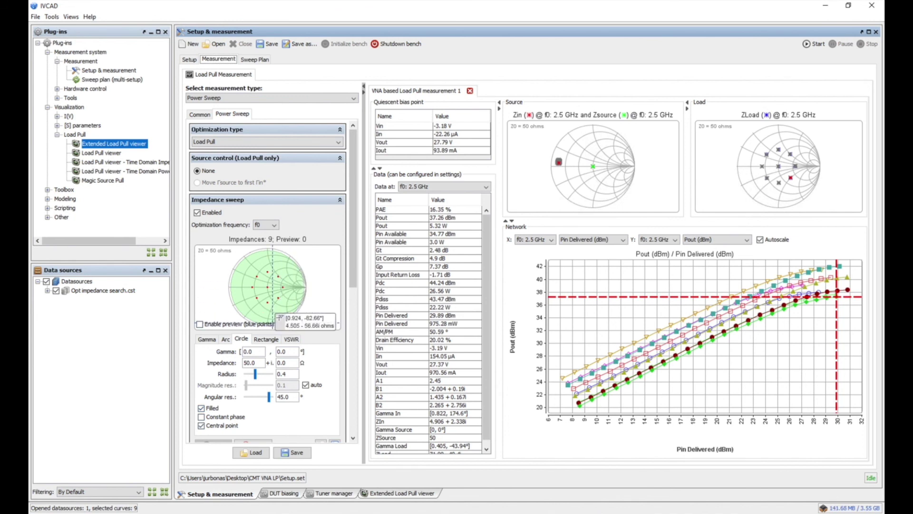
click(226, 339)
click(199, 324)
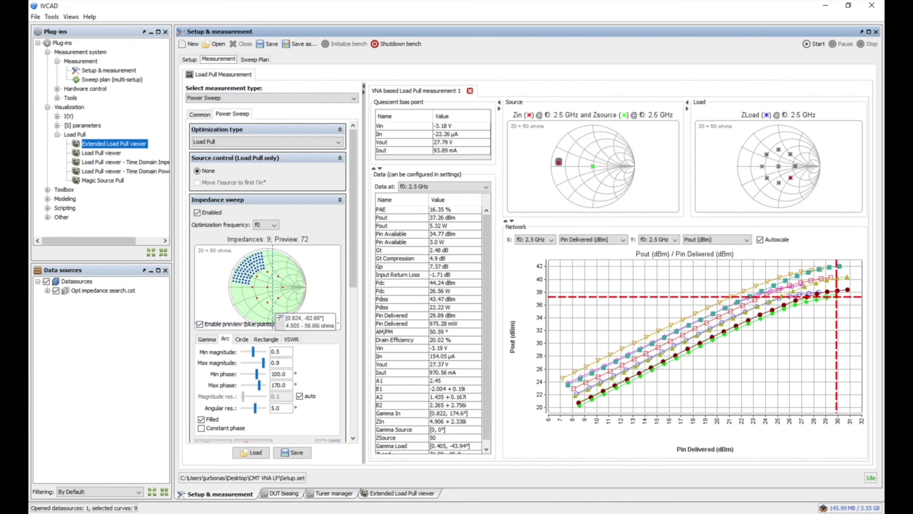
drag(359, 242, 359, 267)
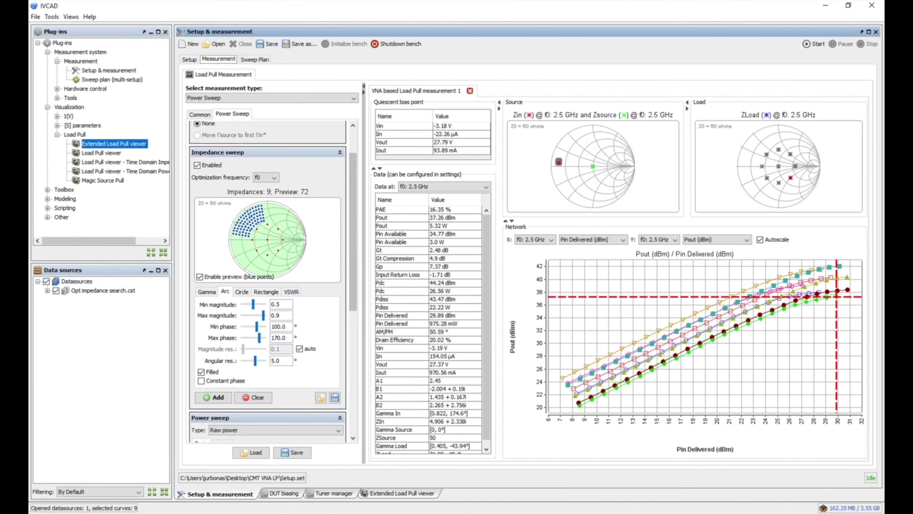
click(256, 398)
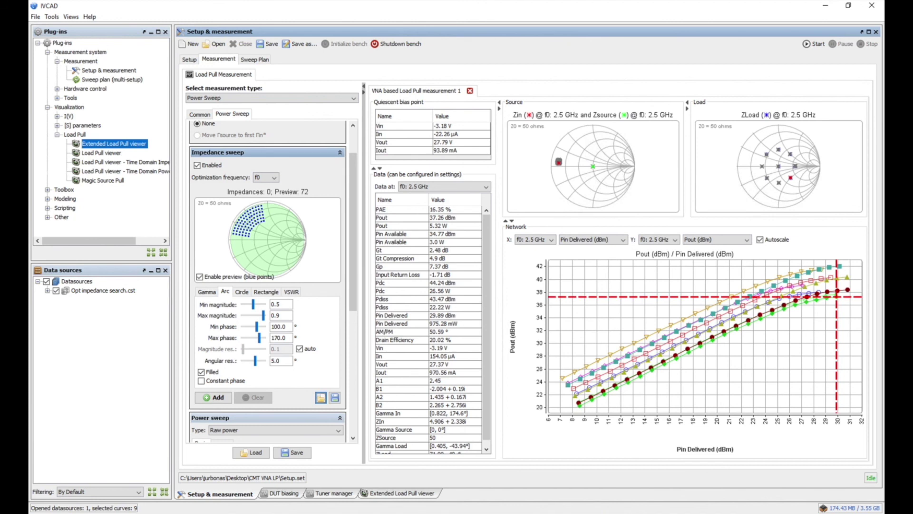
Define the impedance arc with magnitude from 0.4 to 0.85 and phase from 90° to 180°.
double_click(276, 315)
text(0.85)
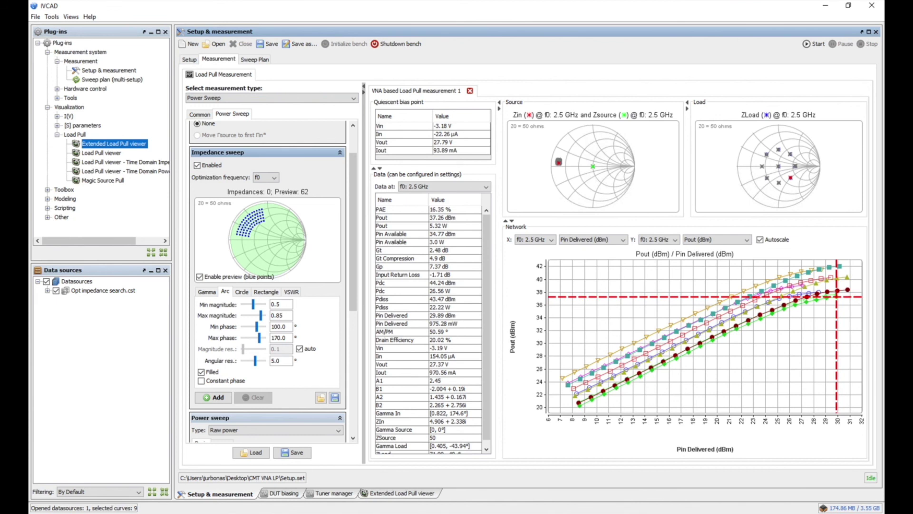
key(Return)
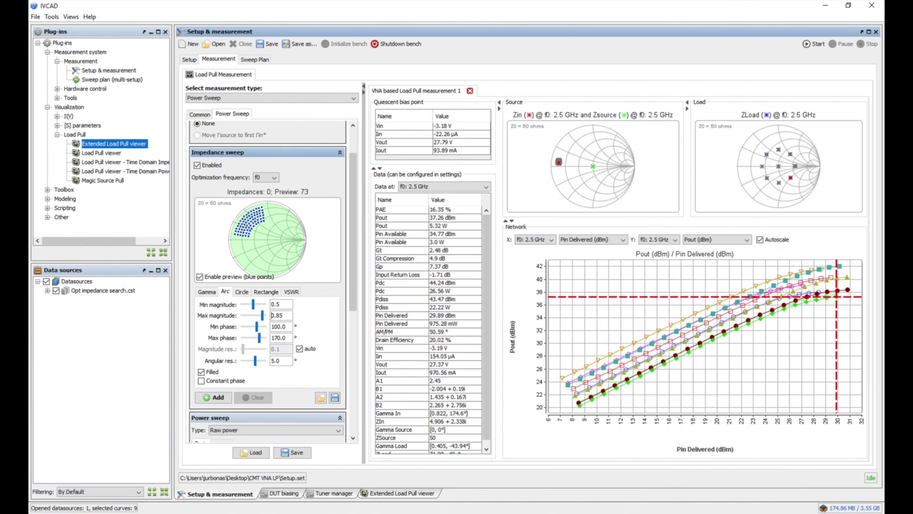
double_click(279, 337)
text(180)
key(Return)
drag(272, 327, 278, 326)
text(9)
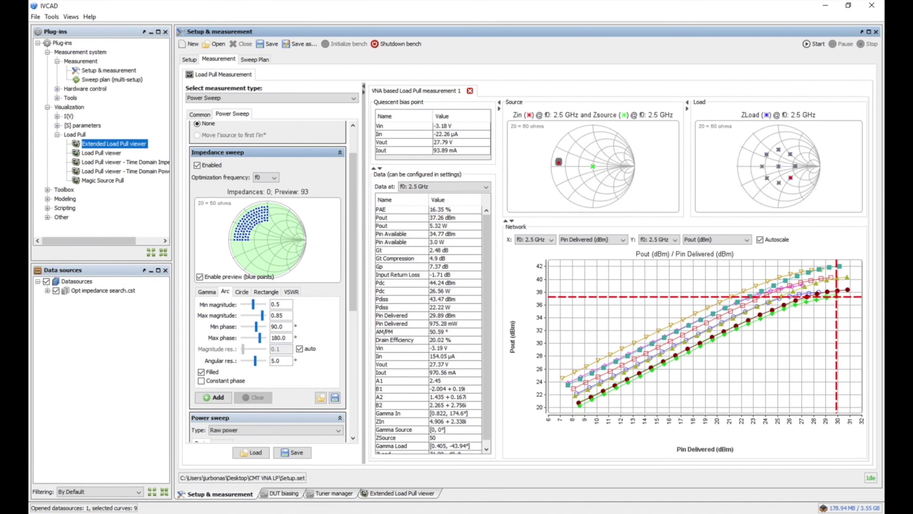
click(281, 304)
key(Return)
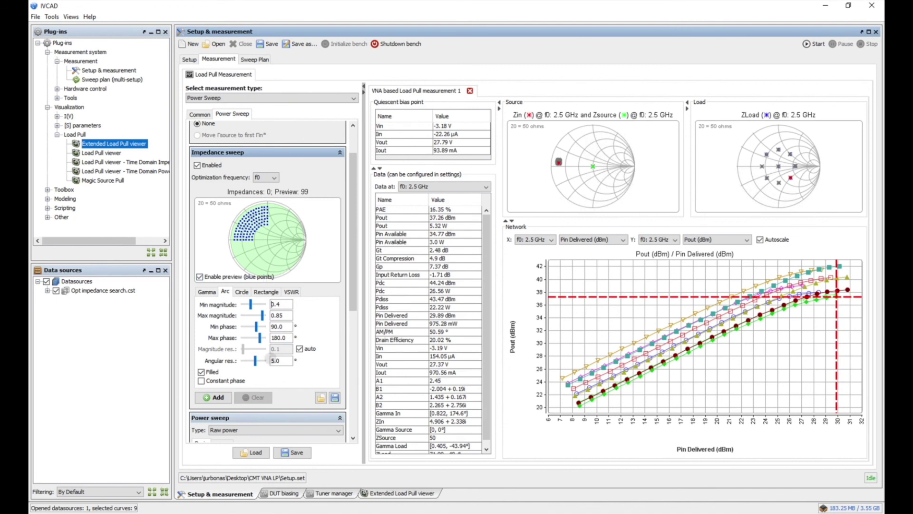
Set the arc's angular resolution to 8° and add its points to the impedance sweep.
click(277, 360)
text(10)
key(Return)
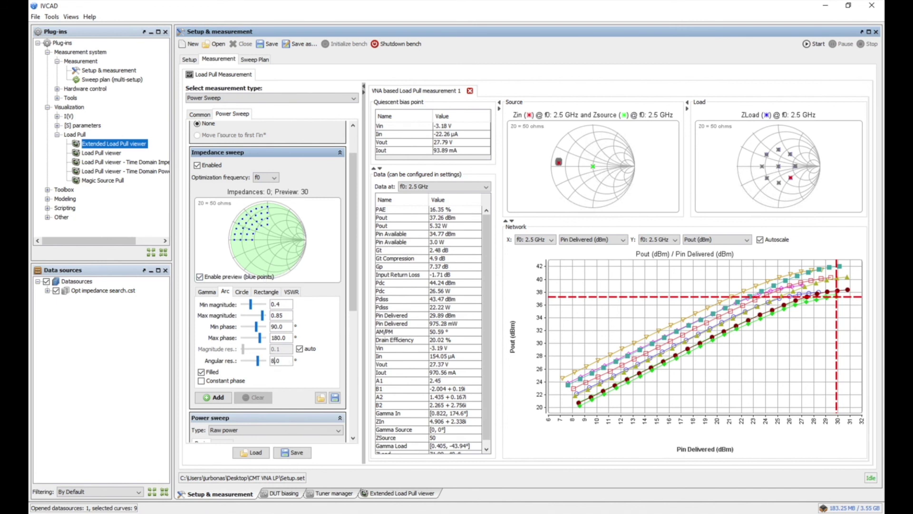
key(Return)
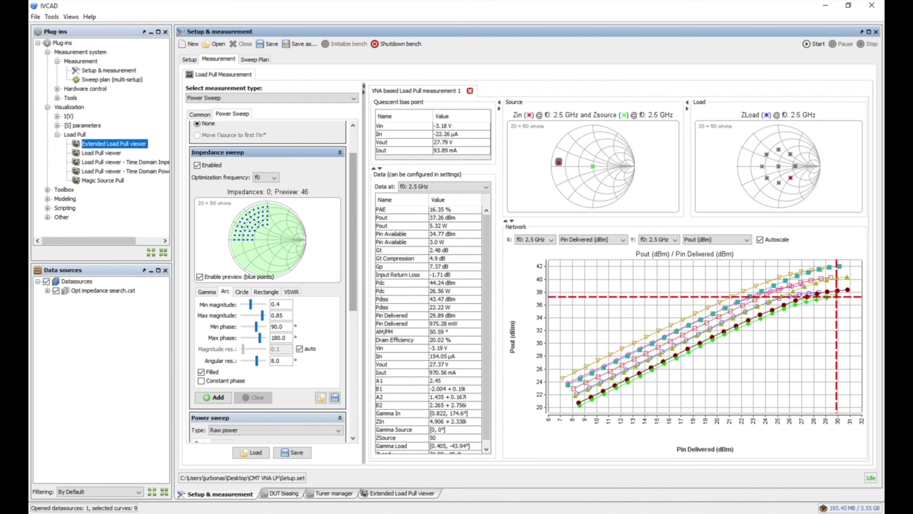
scroll(358, 322, down, 4)
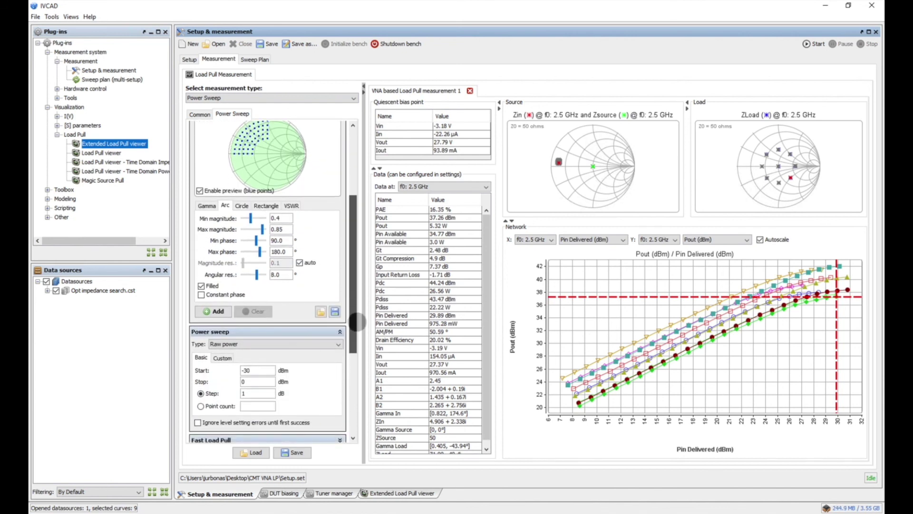
drag(358, 322, 366, 267)
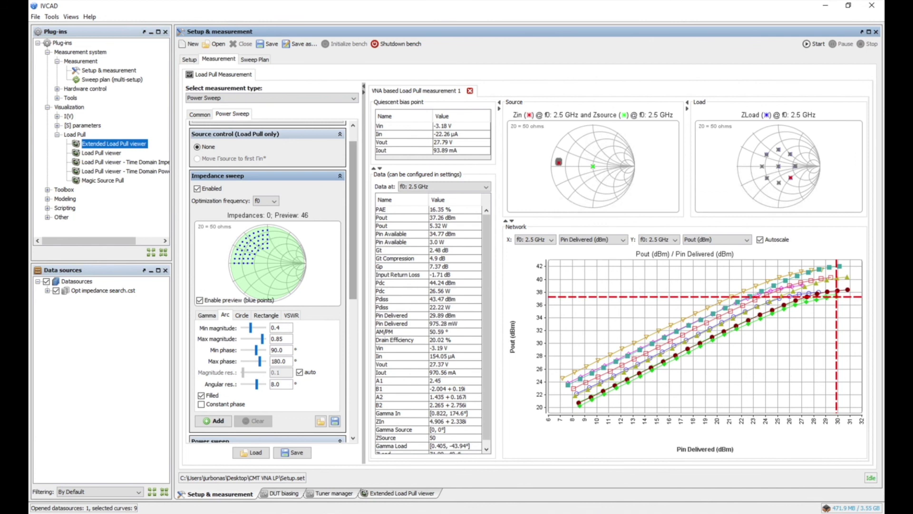
click(219, 421)
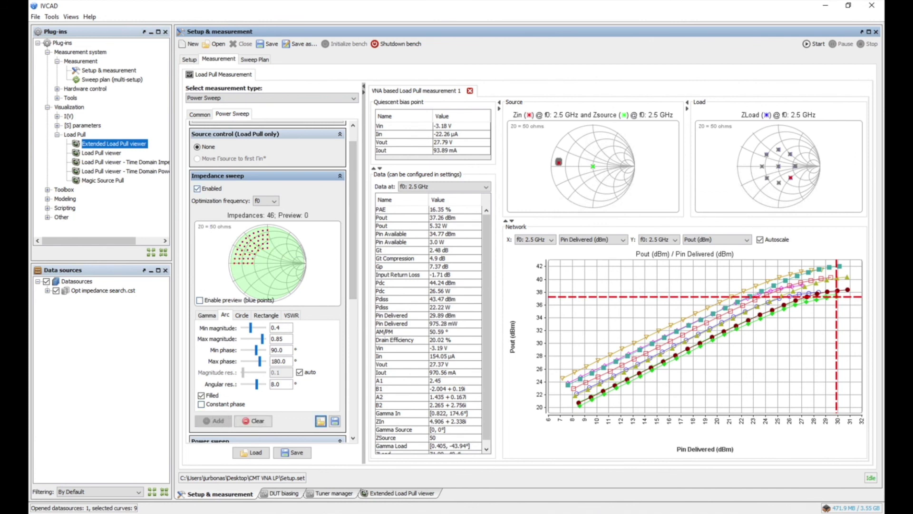
Change the measurement's output file name to closing Contours in the common settings.
click(200, 114)
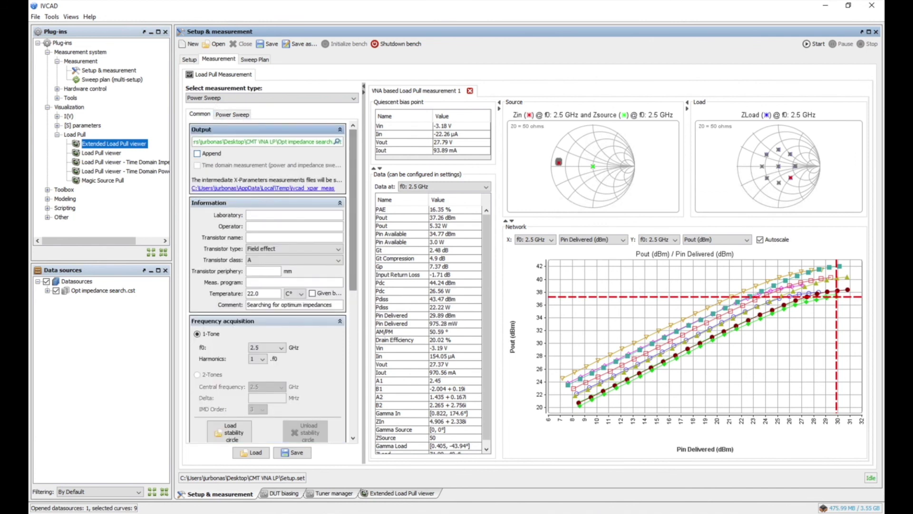
click(288, 142)
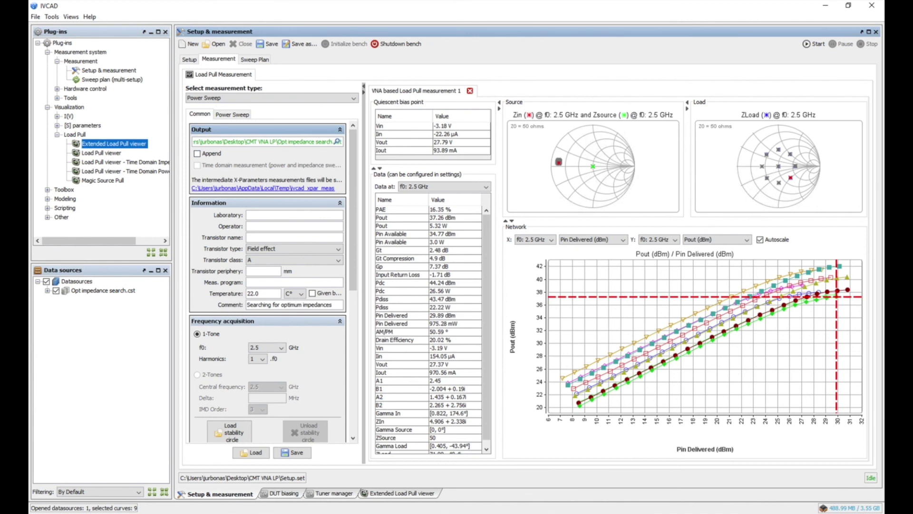
drag(278, 142, 335, 141)
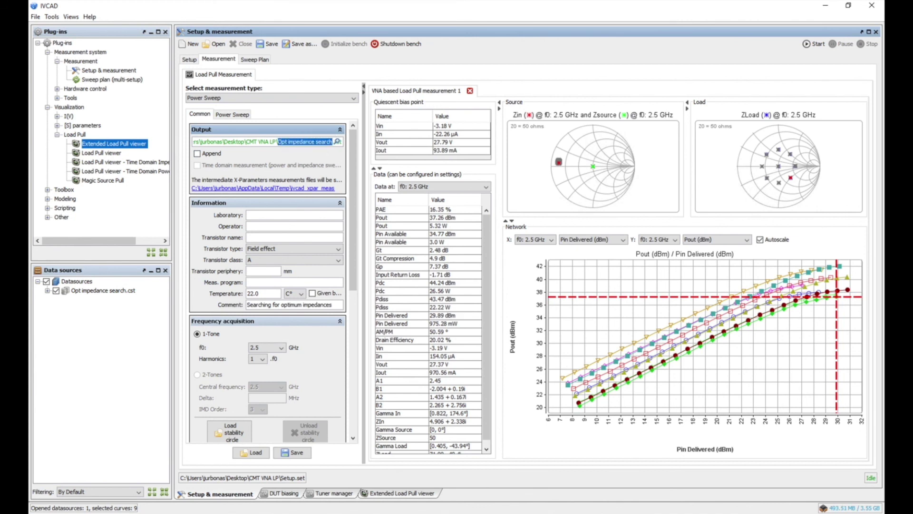
text(closing Contour)
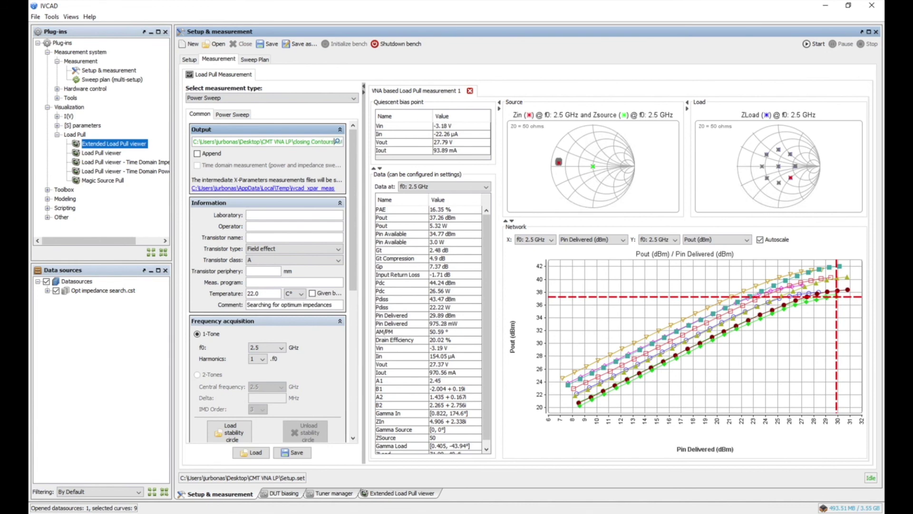
Review the stop conditions and set the number of harmonics to 2 in the frequency acquisition settings.
drag(353, 214, 365, 360)
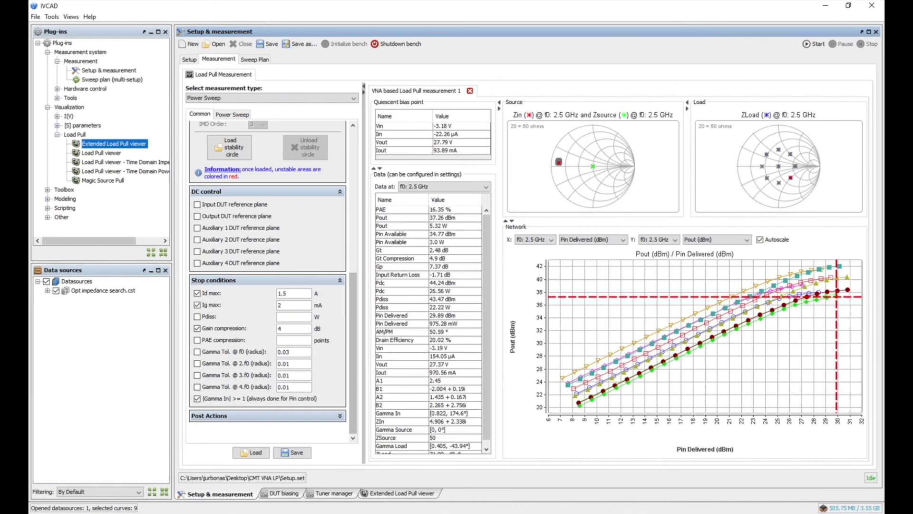
drag(351, 343, 352, 286)
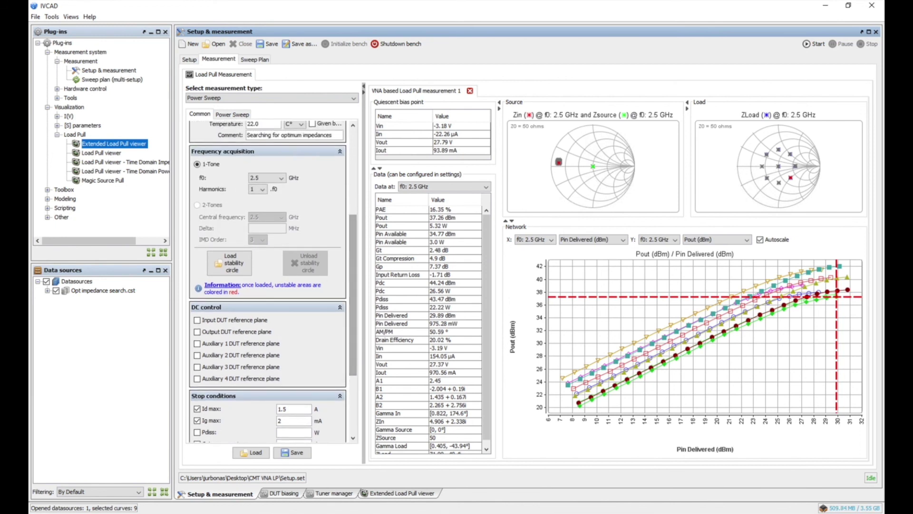
click(259, 189)
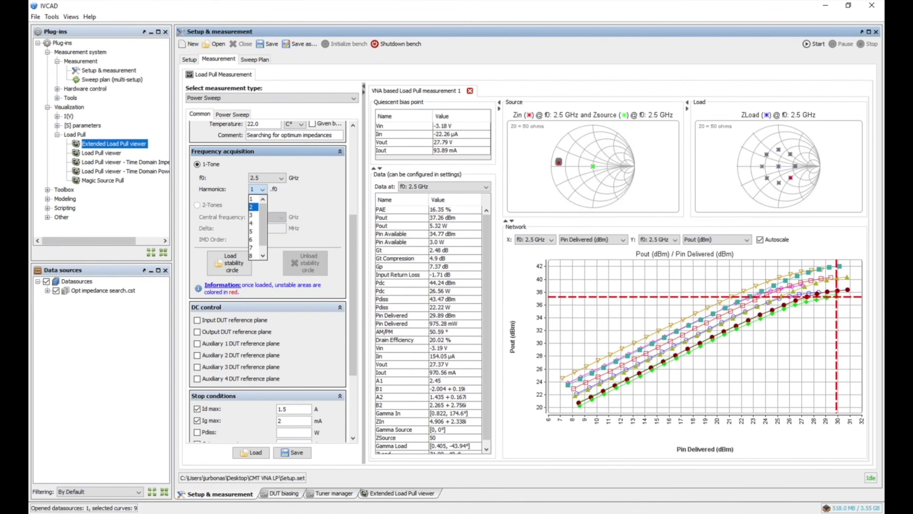
click(253, 206)
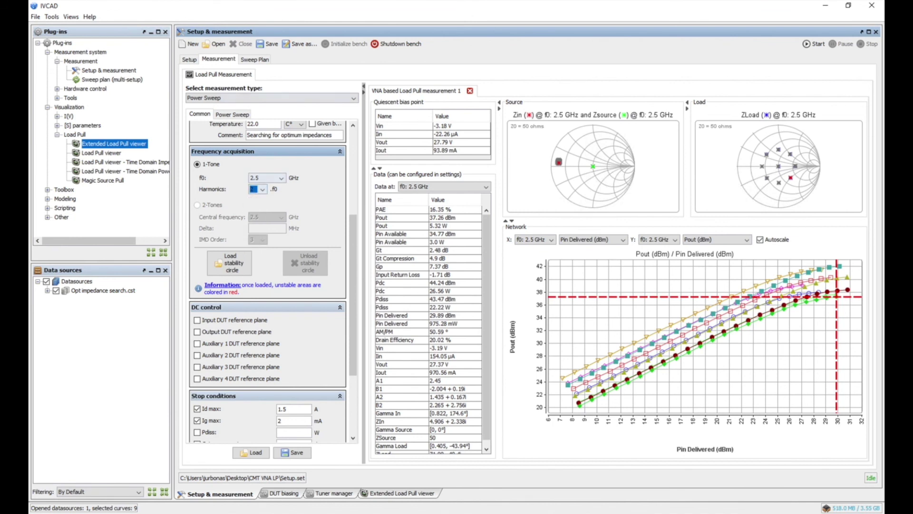
Run the load pull power sweep over the defined arc impedances and load the finished measurement.
click(232, 114)
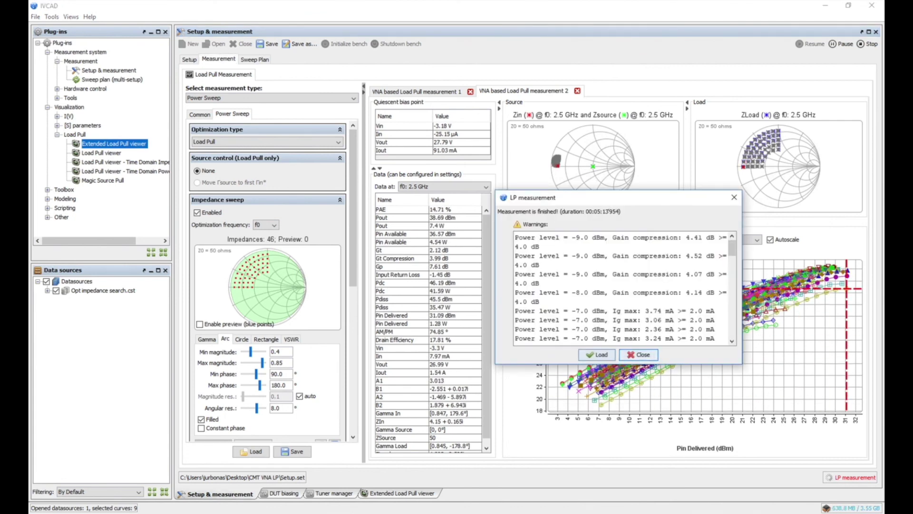
click(597, 354)
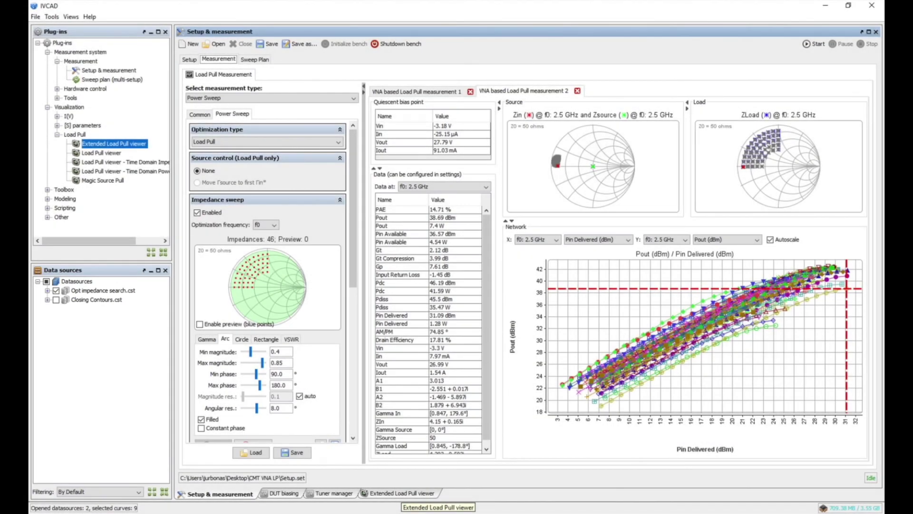
Select all Closing Contours impedances in the Extended Load Pull viewer and set the gain compression X value to 3.
click(401, 493)
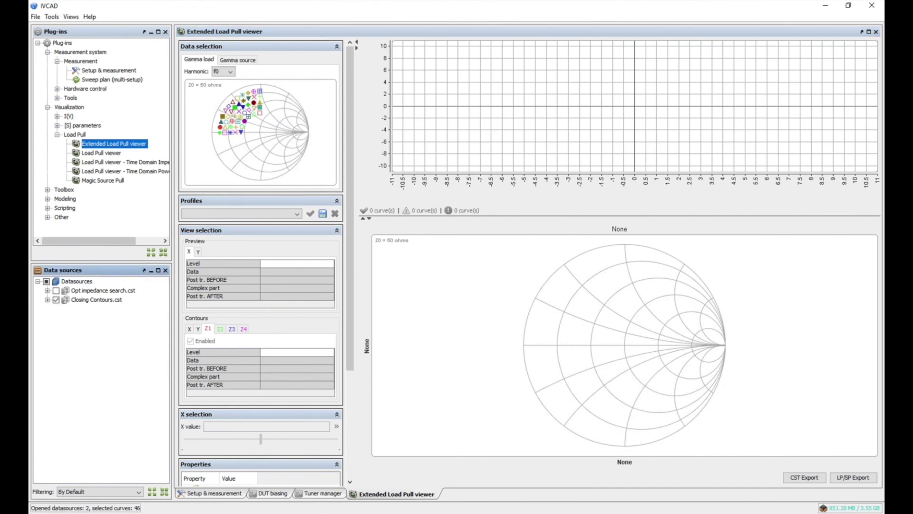
drag(275, 82, 186, 171)
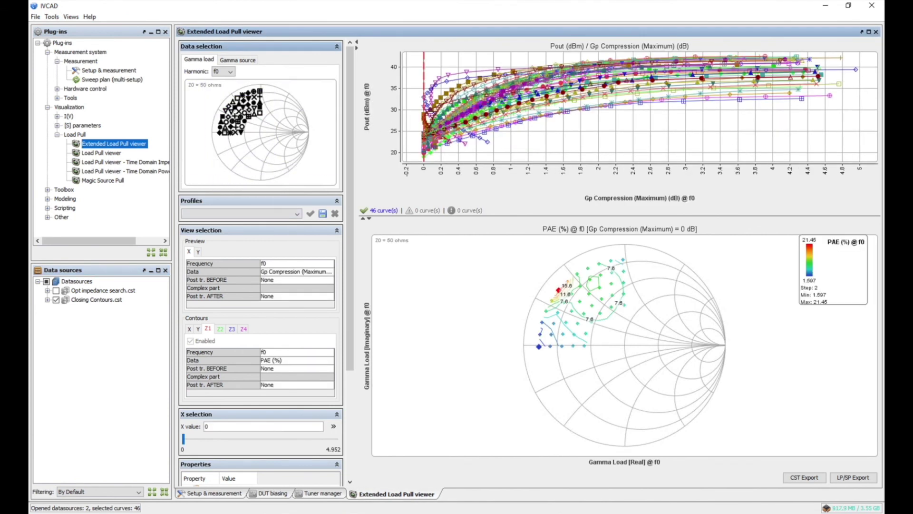
drag(183, 439, 268, 438)
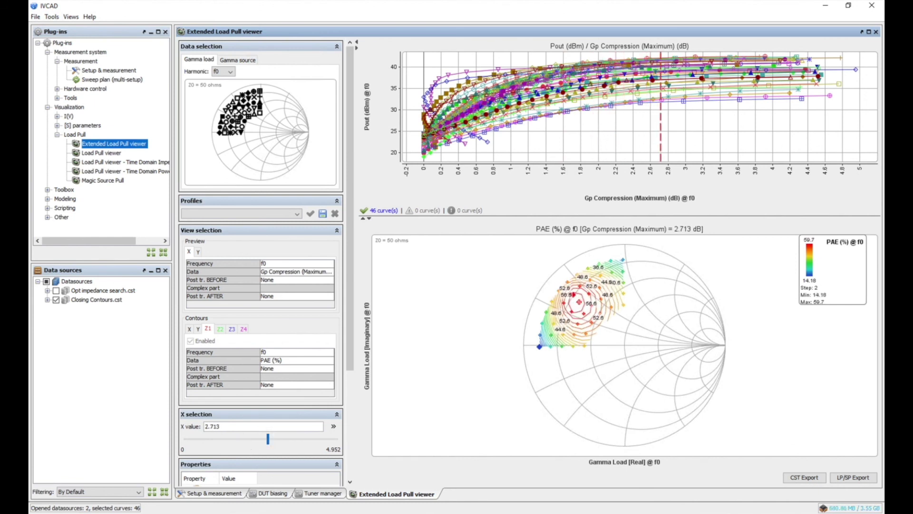
double_click(212, 426)
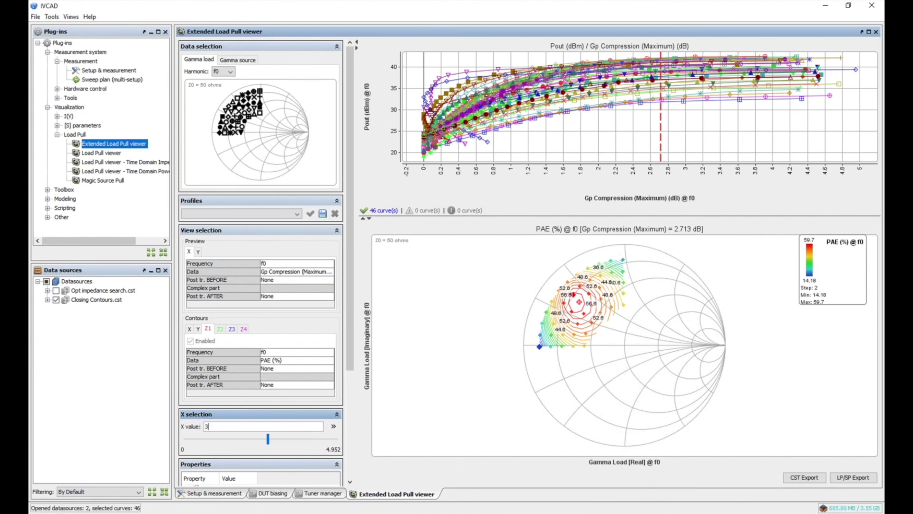
key(Return)
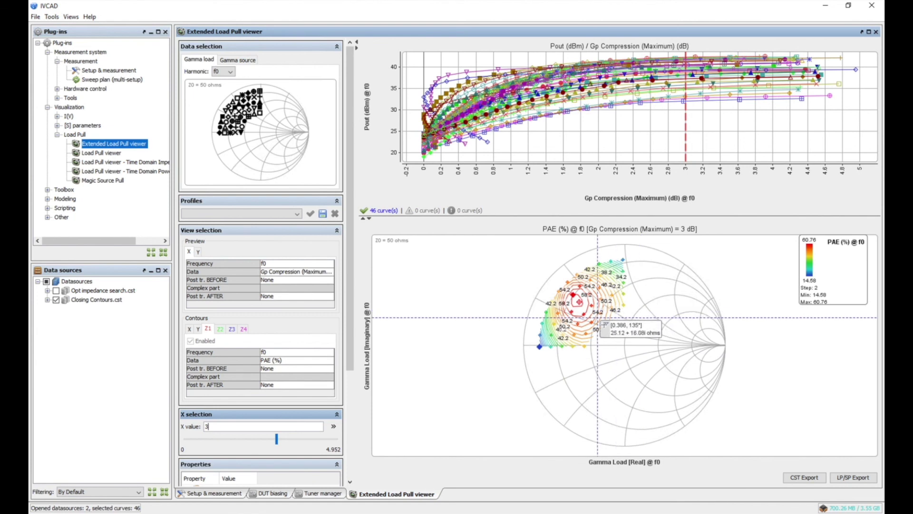
drag(520, 249, 648, 369)
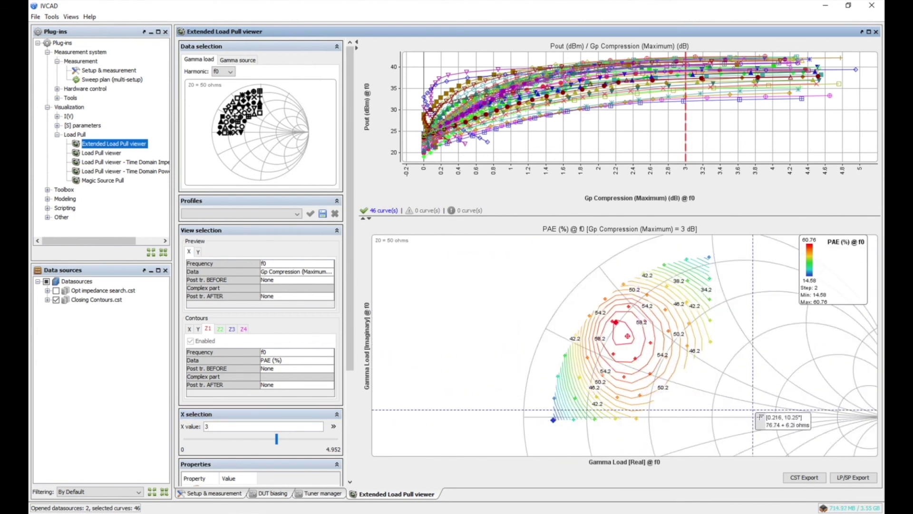
mouse_move(628, 334)
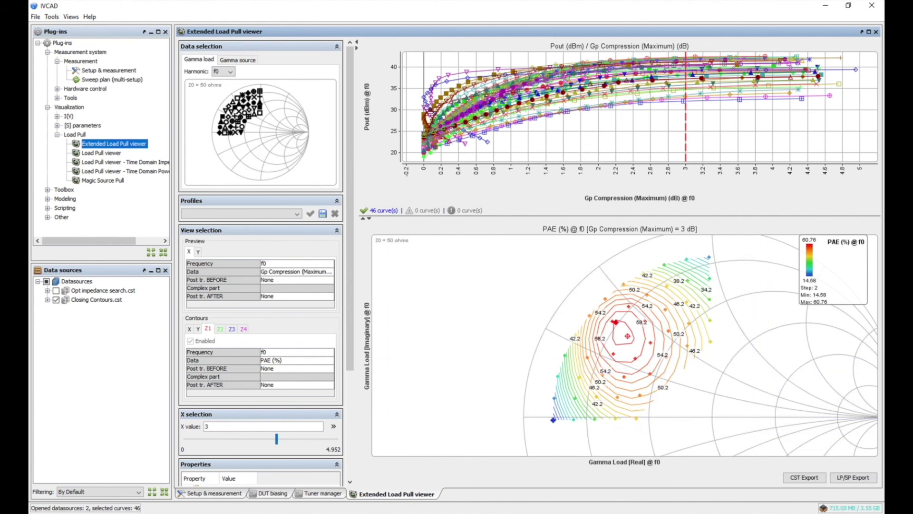
Switch the Z1 contour data to Gp (dB) to examine the gain contours.
click(278, 360)
scroll(327, 405, down, 3)
scroll(327, 404, up, 3)
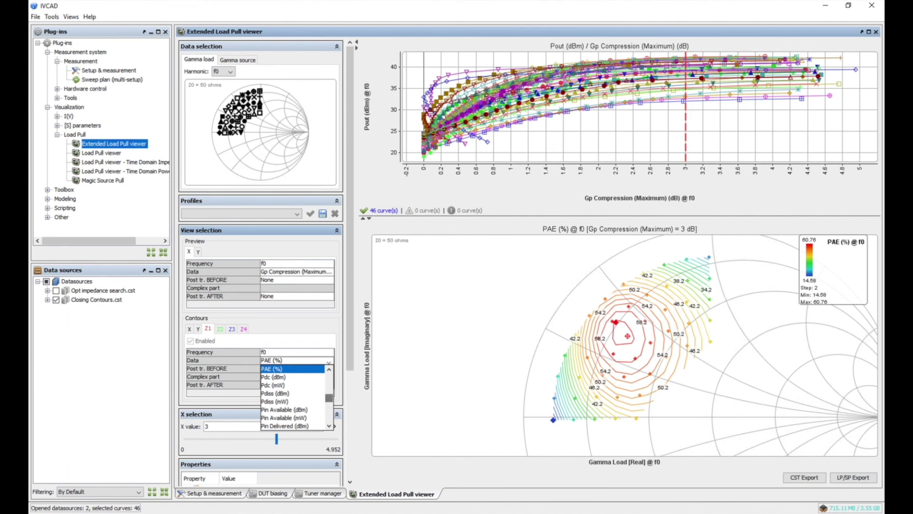
scroll(329, 390, up, 5)
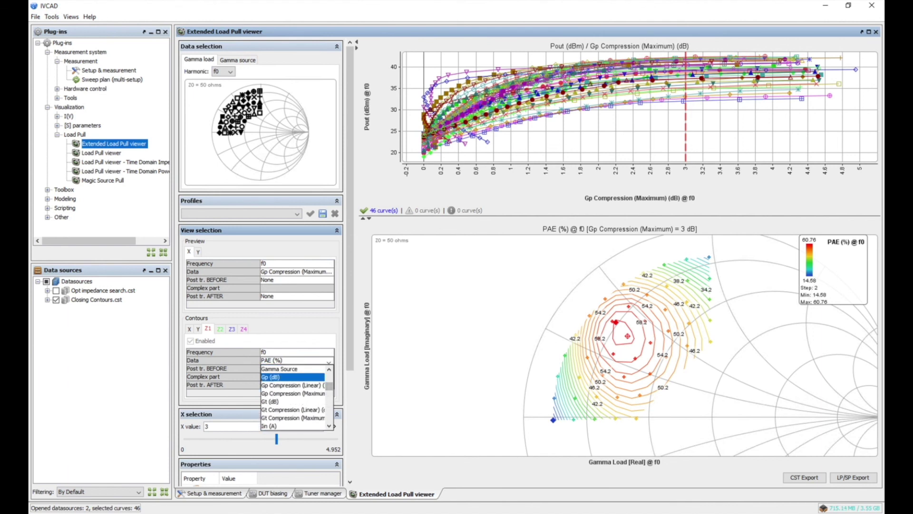
click(285, 377)
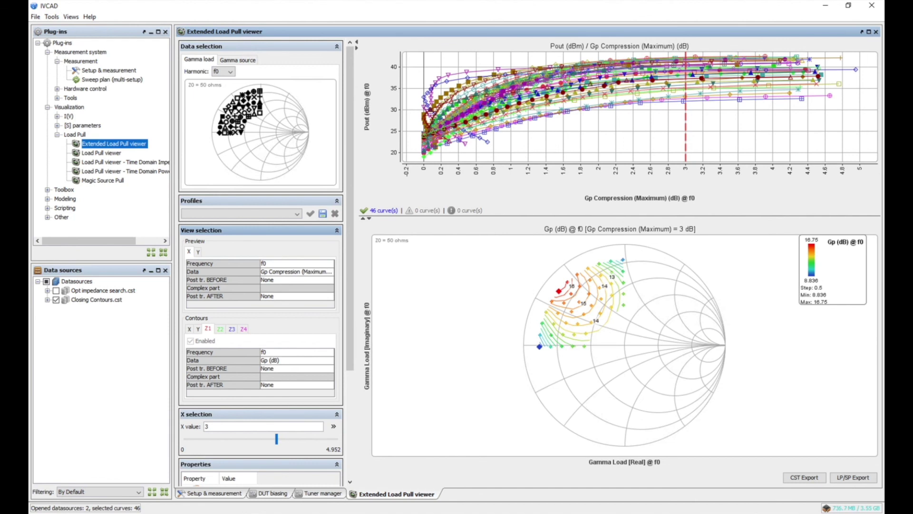
Set the Z1 contour data to Pout (dBm).
click(295, 360)
scroll(328, 398, down, 3)
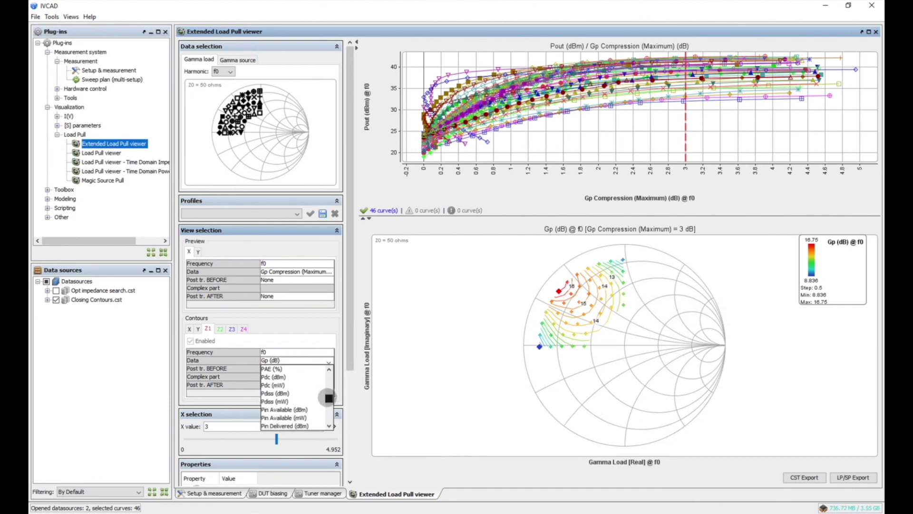
scroll(328, 397, down, 2)
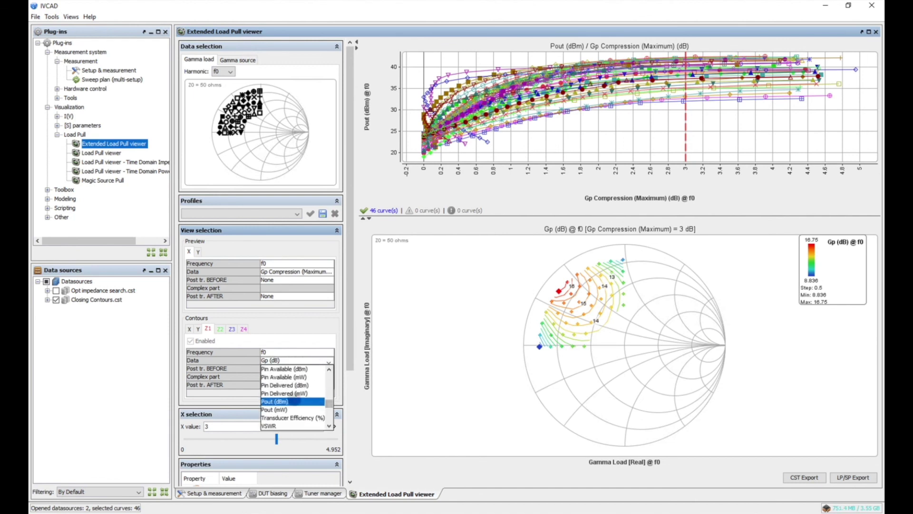
click(291, 401)
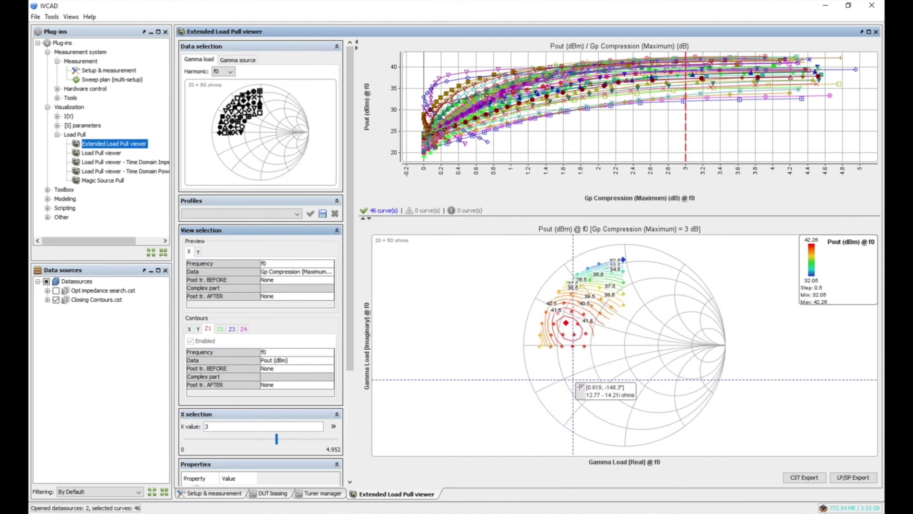
Enable the Z3 contours and set their data to PAE (%) to overlay them on the output power contours.
click(231, 329)
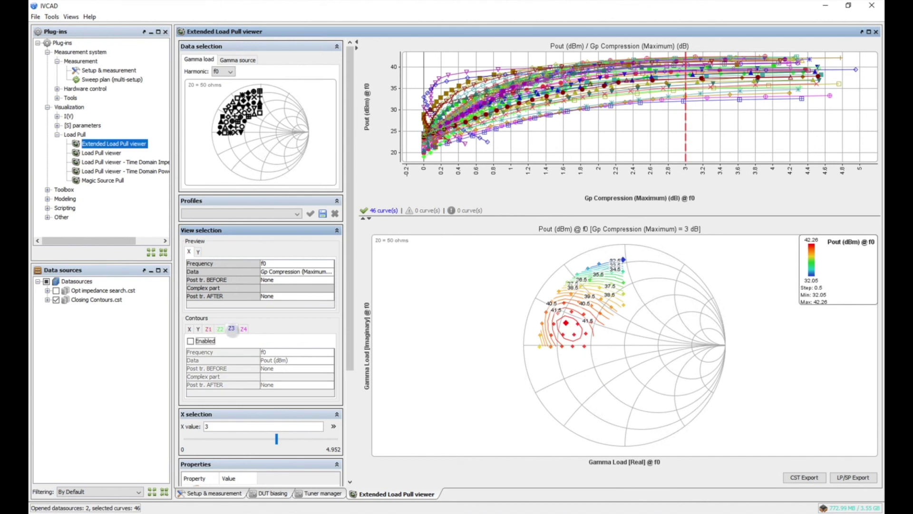
click(190, 341)
click(295, 360)
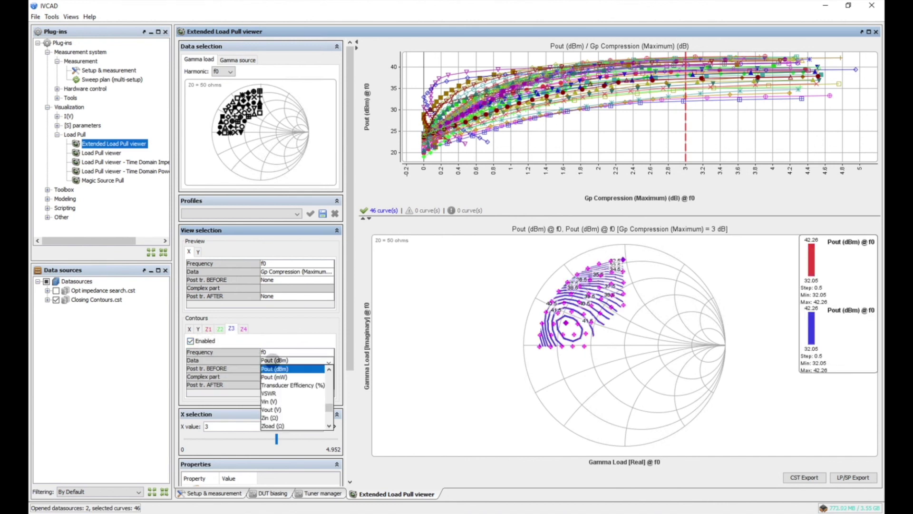
drag(329, 407, 329, 399)
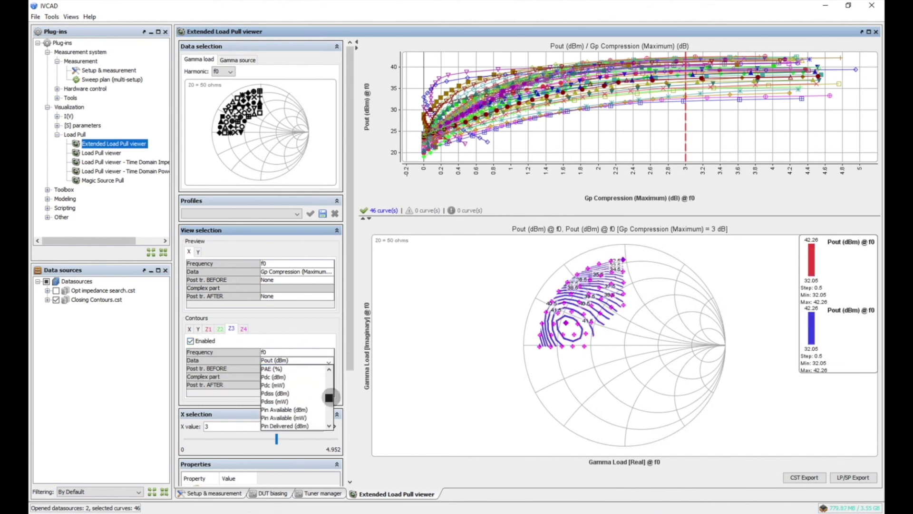
click(280, 369)
drag(512, 246, 657, 358)
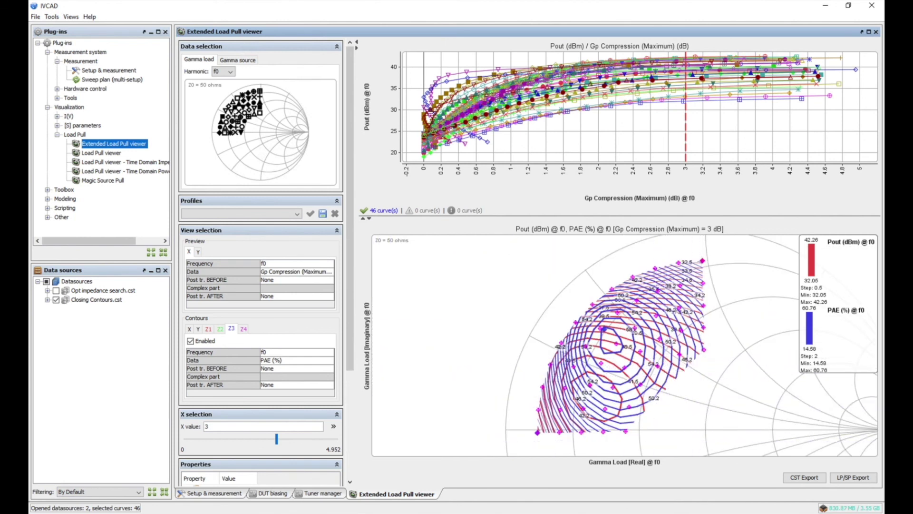
Set the fit accuracy in the contour computing properties to 50x50.
scroll(313, 435, down, 6)
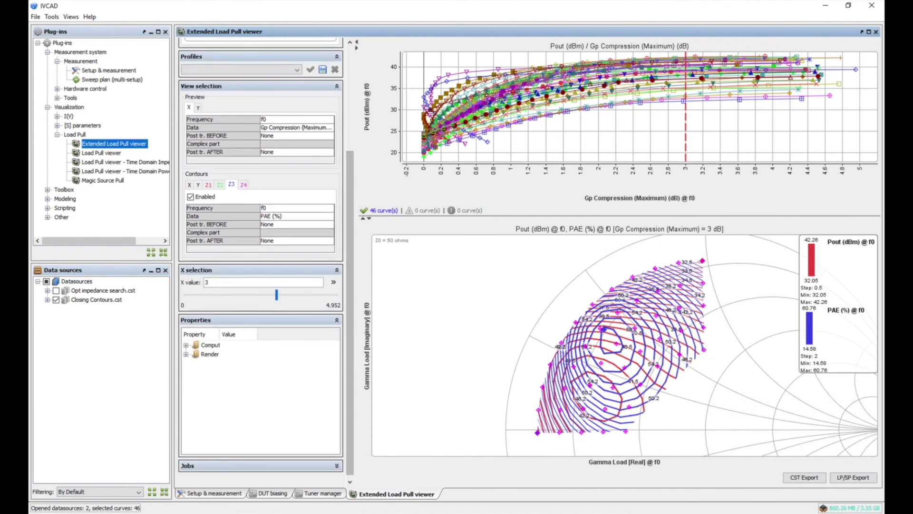
click(186, 345)
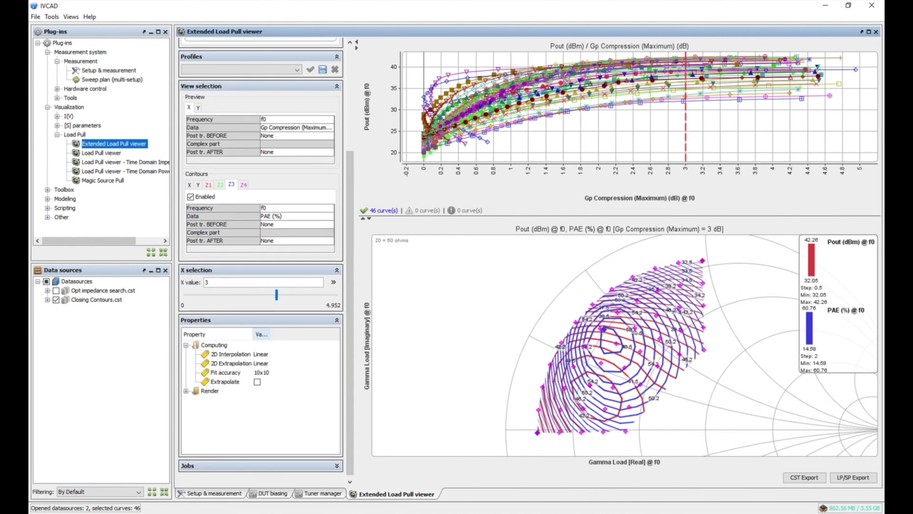
drag(276, 335, 329, 336)
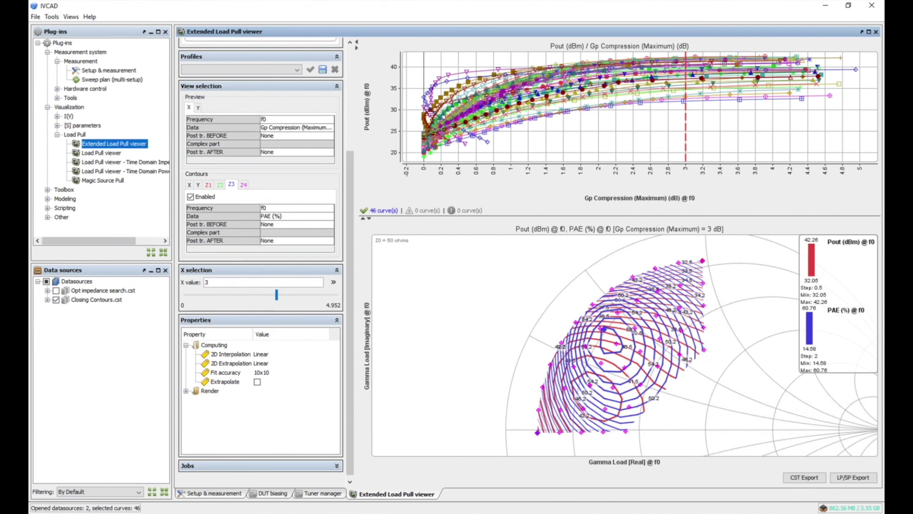
click(263, 372)
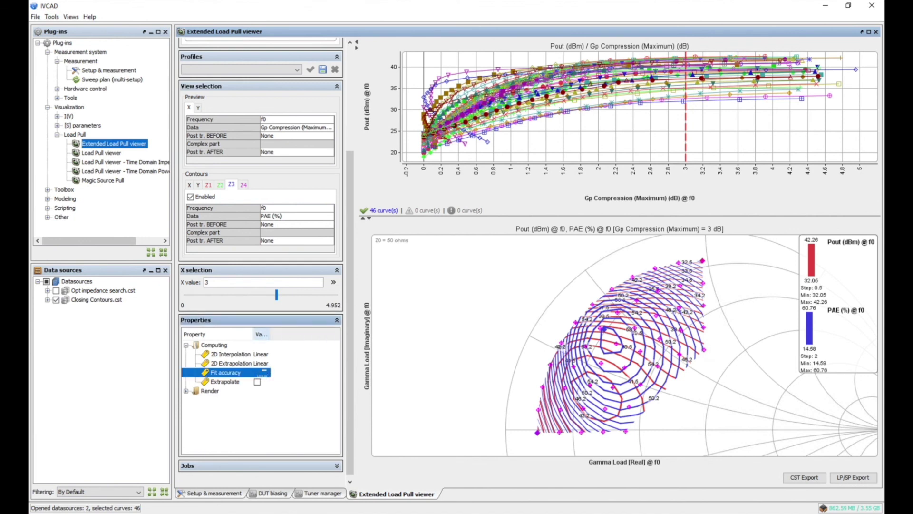
drag(270, 334, 333, 336)
click(266, 372)
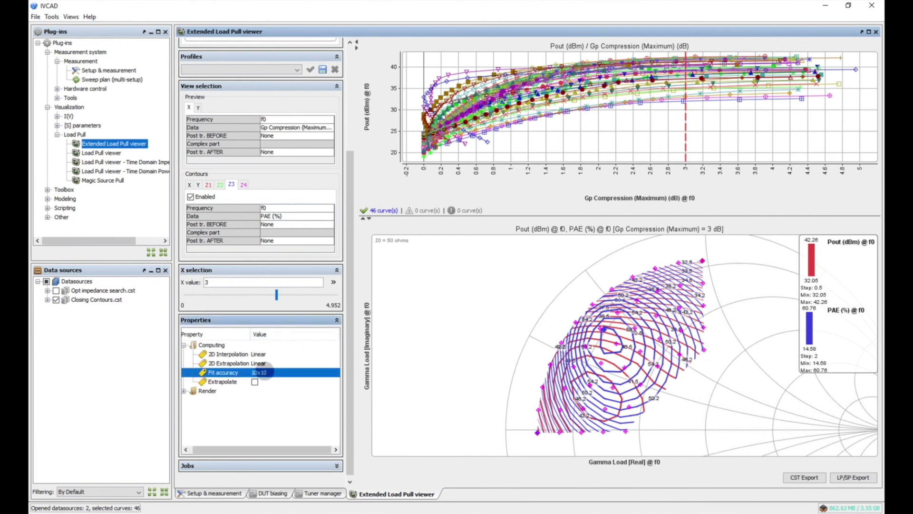
drag(267, 372, 271, 371)
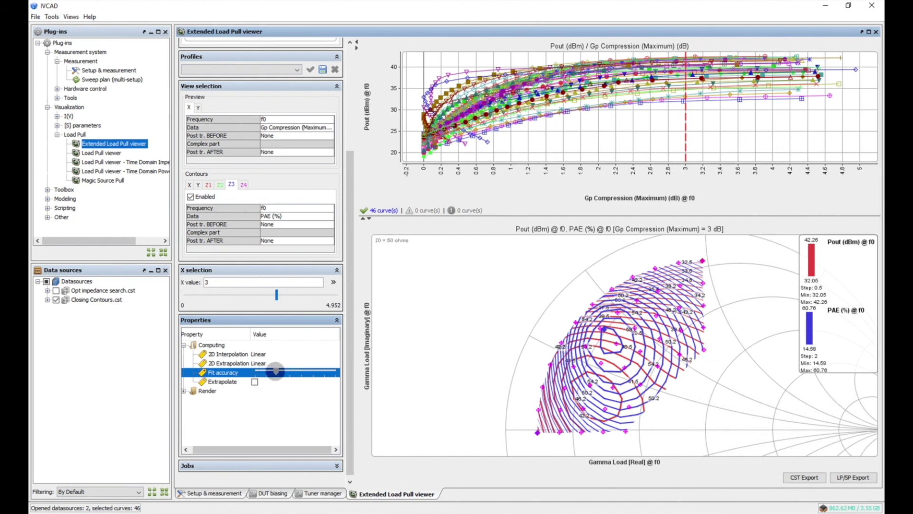
key(Return)
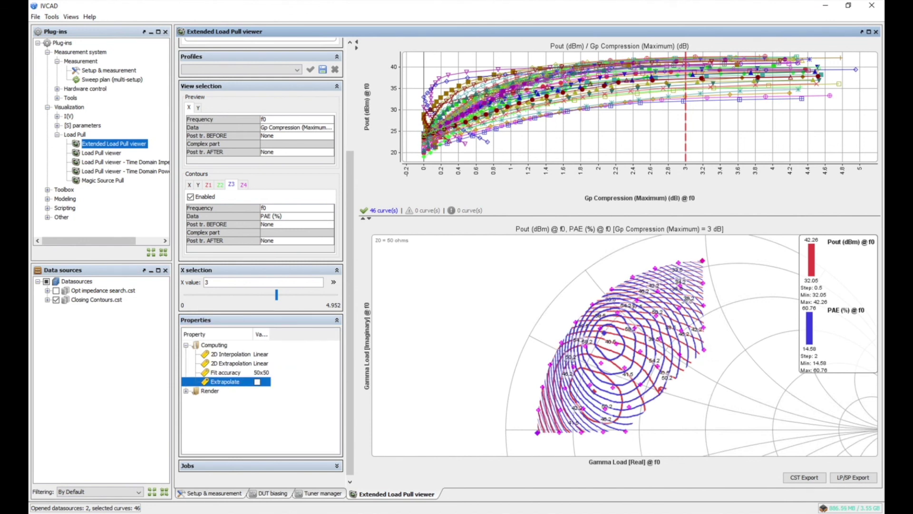
Switch the contour render mode to 3D, rotate the plot to examine the surfaces, and return to 2D.
click(186, 391)
drag(338, 373, 340, 399)
click(295, 356)
click(309, 356)
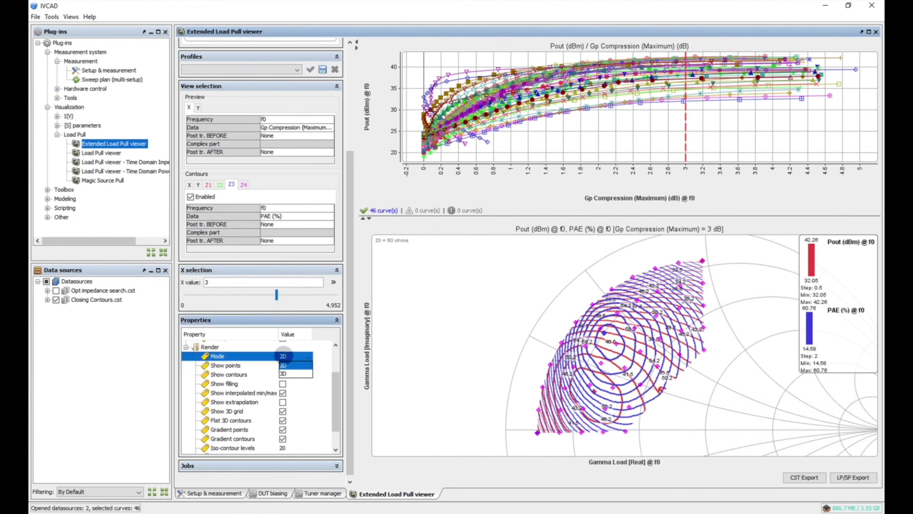
click(290, 374)
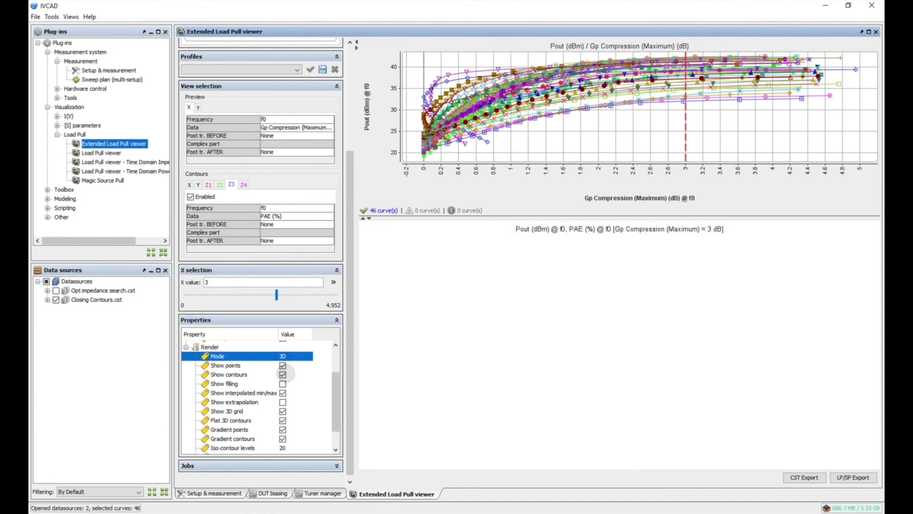
drag(655, 403, 707, 413)
drag(571, 350, 799, 354)
drag(576, 409, 698, 394)
drag(699, 395, 693, 445)
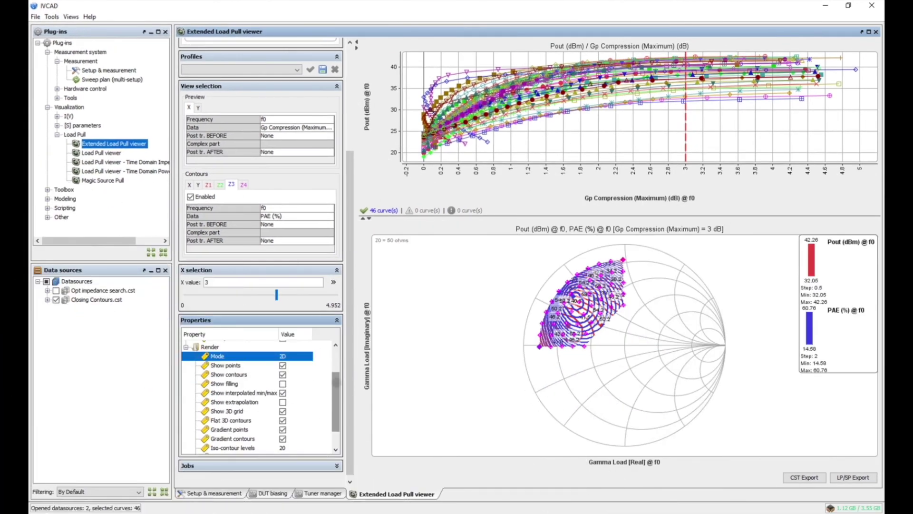
Set the number of iso-contour levels in the render properties to 10.
drag(337, 382, 337, 400)
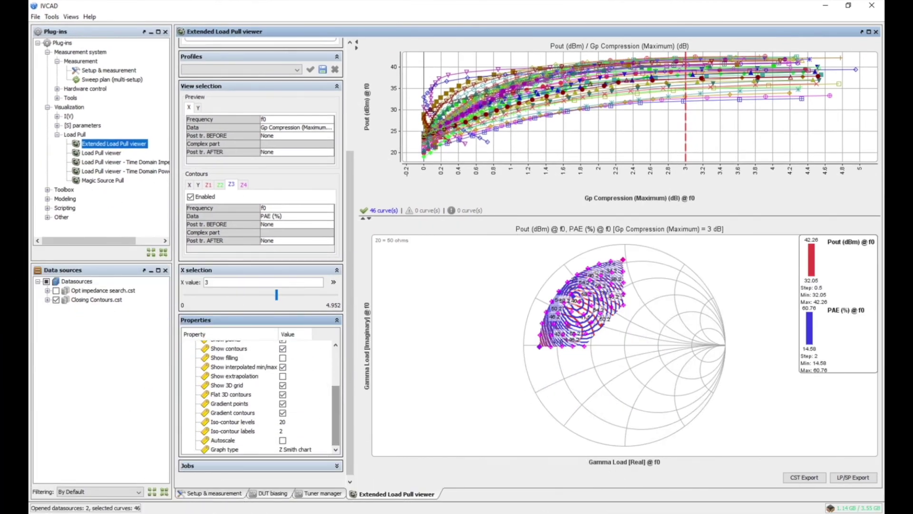
click(282, 422)
click(282, 421)
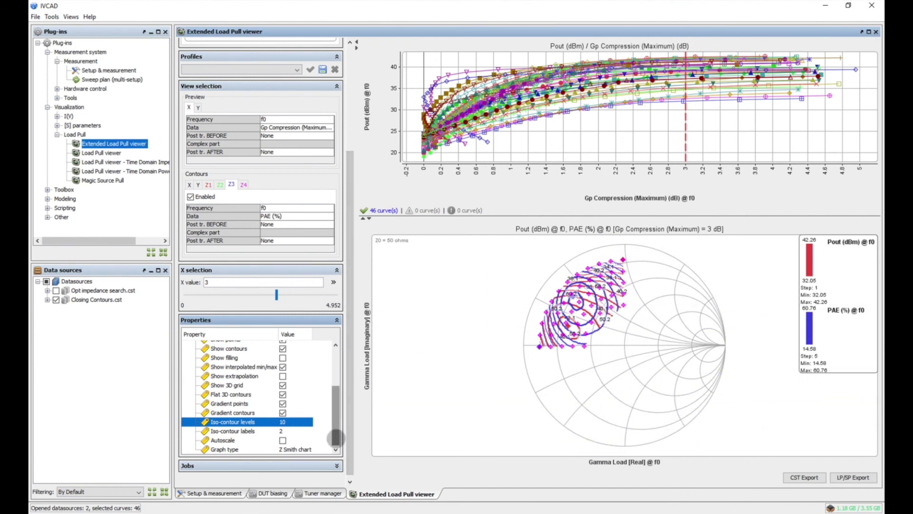
Turn off the display of measured points on the Pout and PAE contour plot.
drag(336, 433, 333, 414)
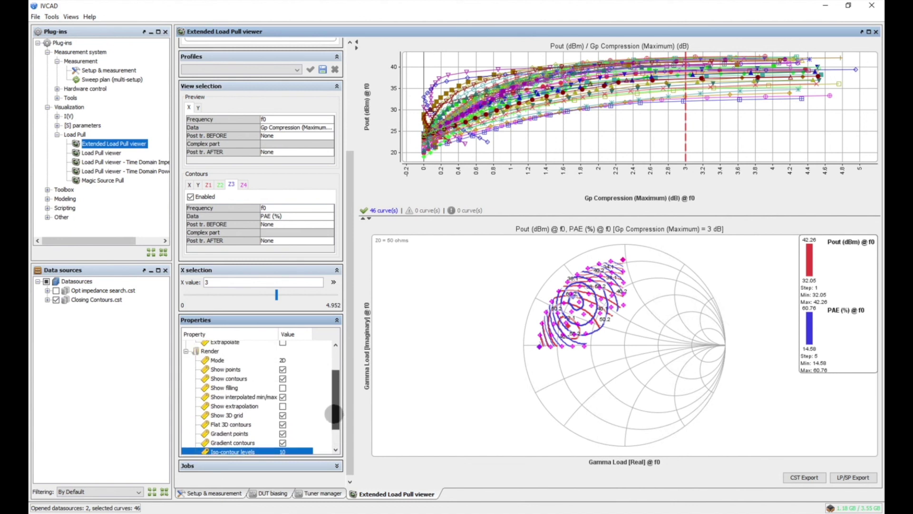
click(283, 370)
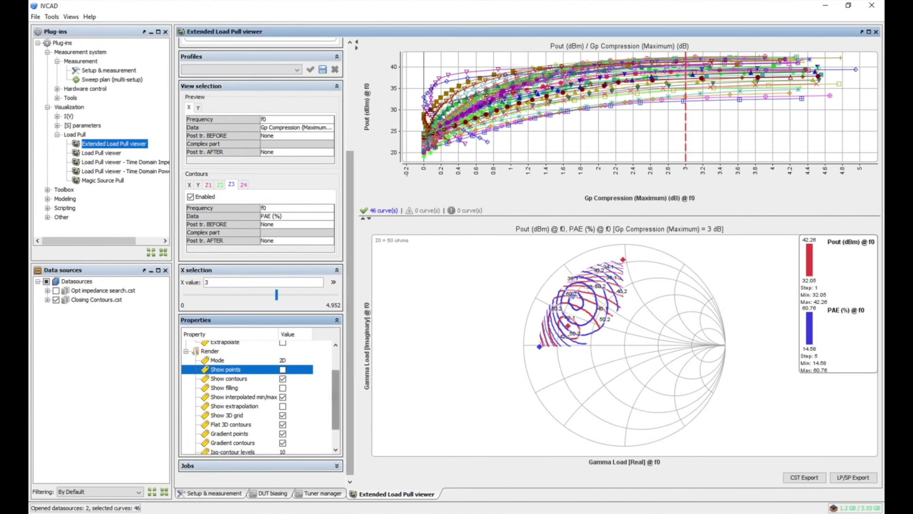
drag(335, 391, 334, 370)
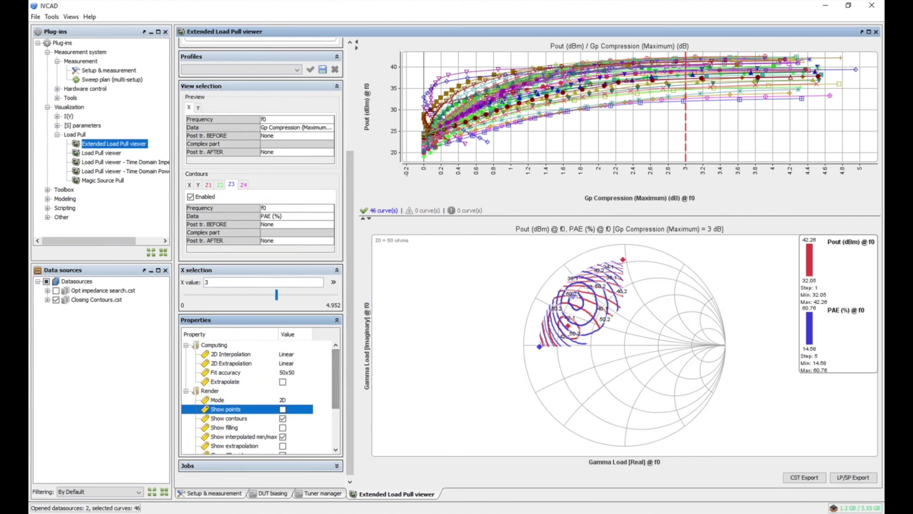
drag(673, 238, 495, 380)
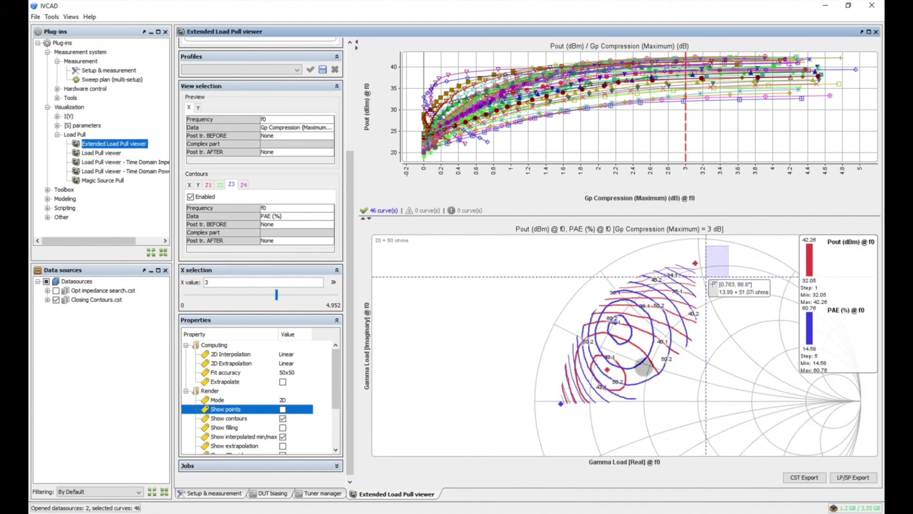
Open the Load Pull viewer and plot the power sweeps of all measured load impedances.
drag(729, 245, 519, 419)
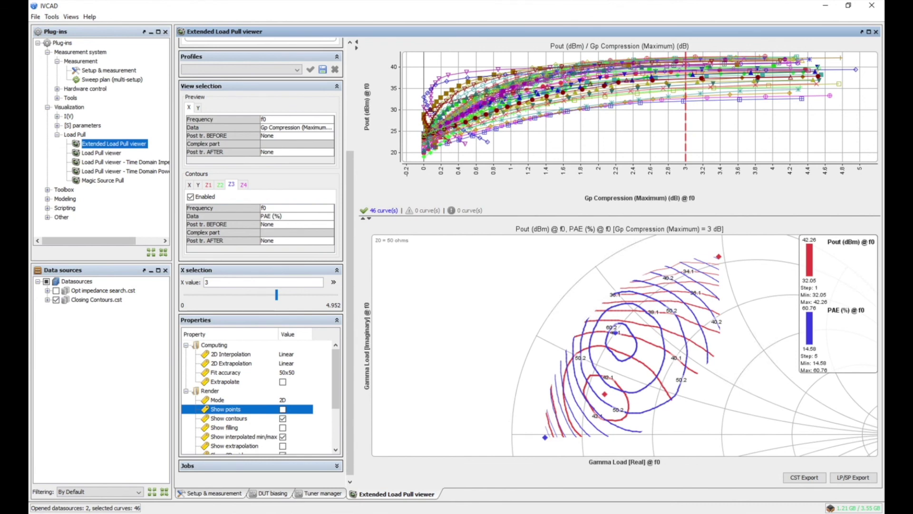
scroll(347, 301, up, 5)
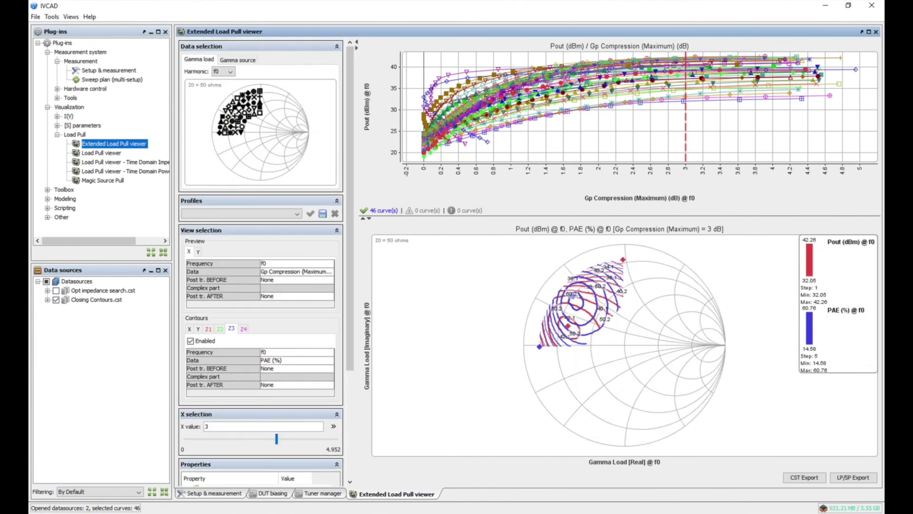
double_click(101, 152)
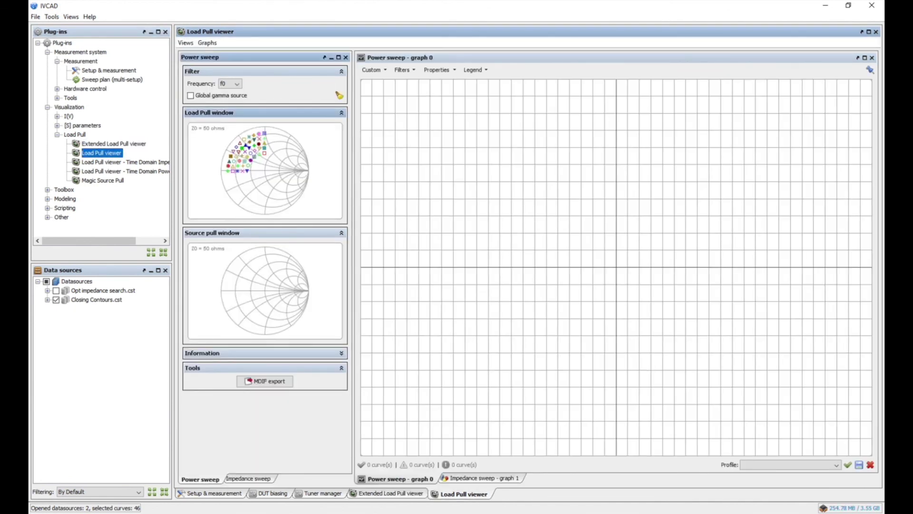
drag(284, 125, 201, 202)
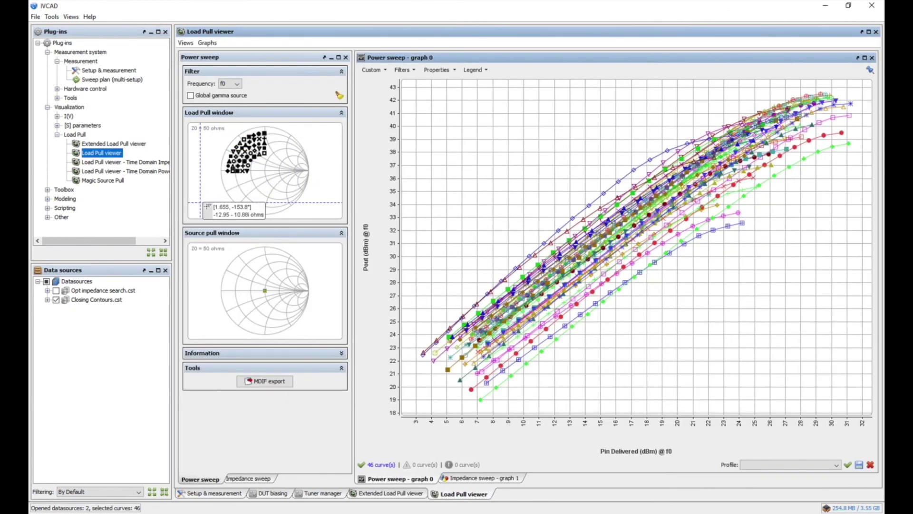
Isolate two neighbouring mid-grid load impedances by inverting the selection, and reduce the plot to the Curve 18 power sweep.
ctrl+click(245, 151)
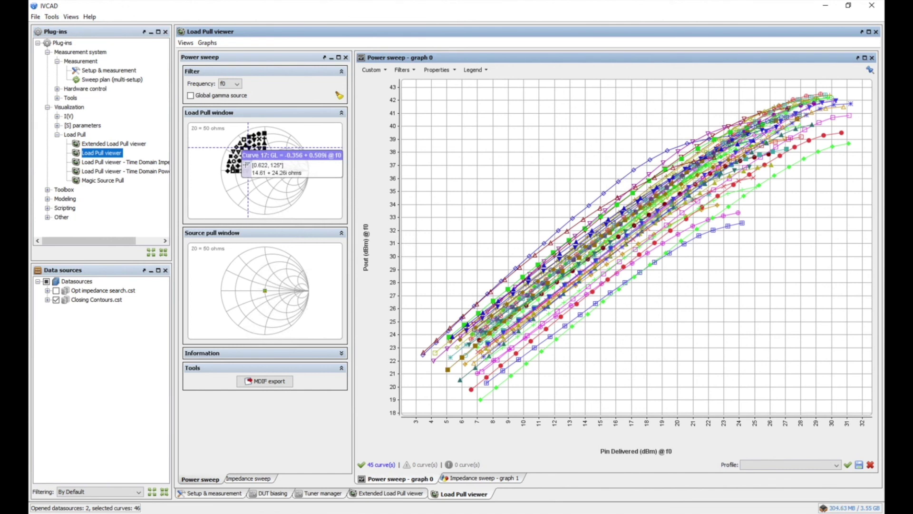
ctrl+click(248, 147)
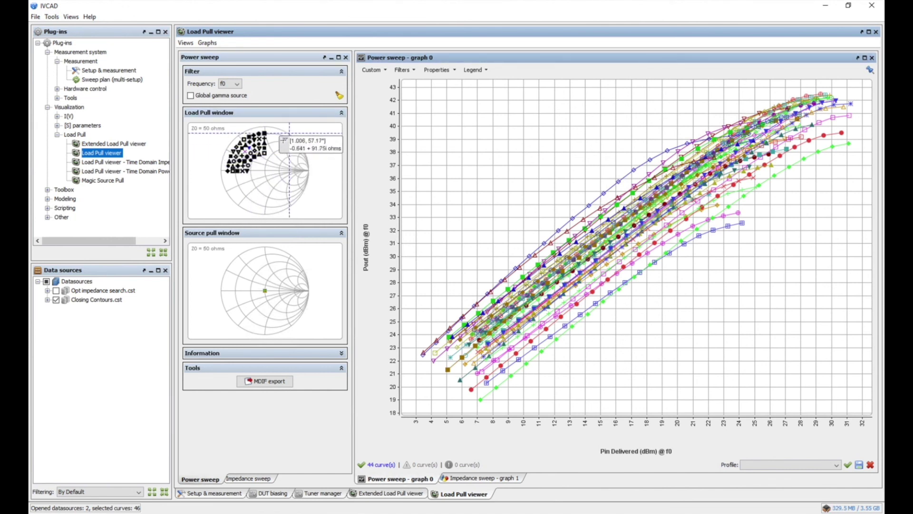
key(ctrl+i)
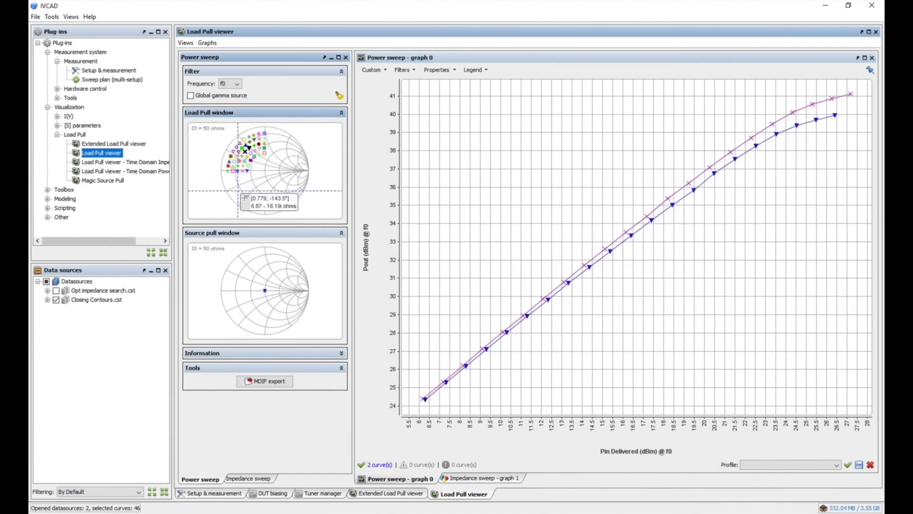
ctrl+click(248, 148)
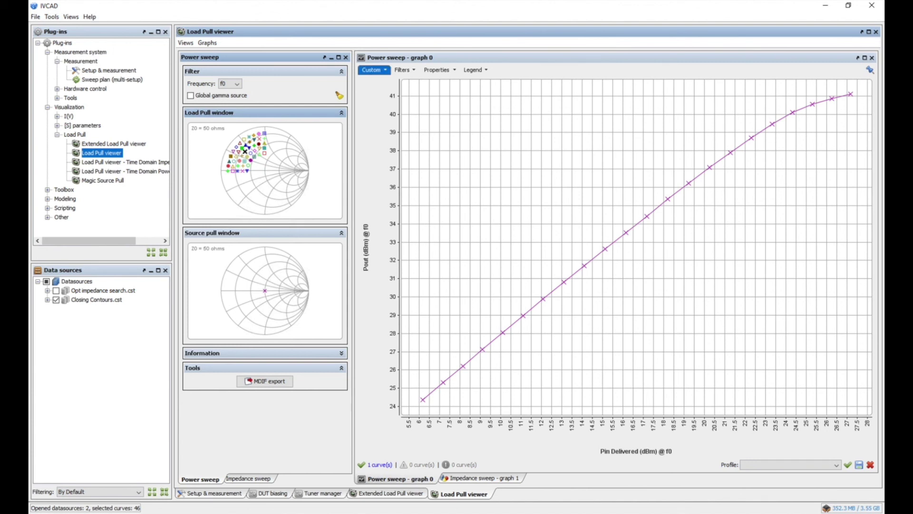
Set the frequency of the power sweep graph's left Y axis to 2.f0, keeping Pout (dBm) as its data.
click(373, 70)
click(412, 117)
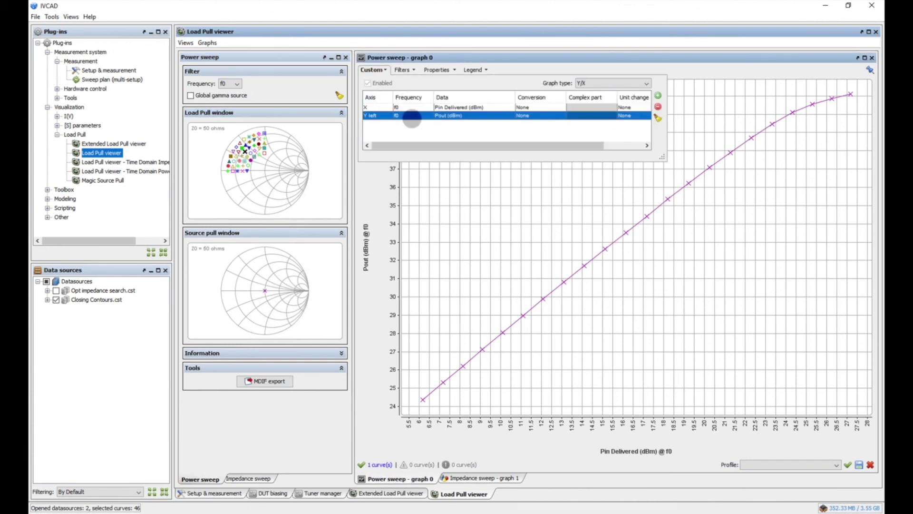
click(412, 116)
click(429, 131)
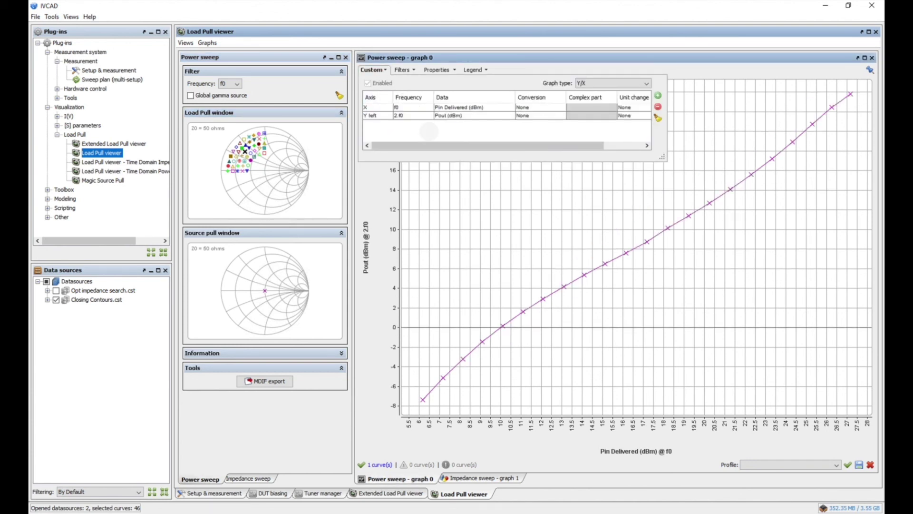
click(373, 70)
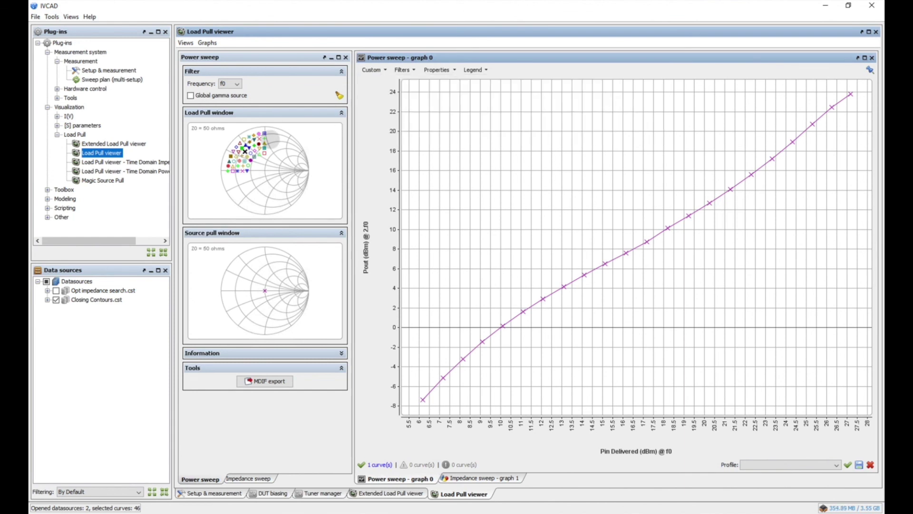
Add the power sweeps of five more load impedances around Curve 18 to the graph, including Curves 20, 2 and 3.
click(250, 141)
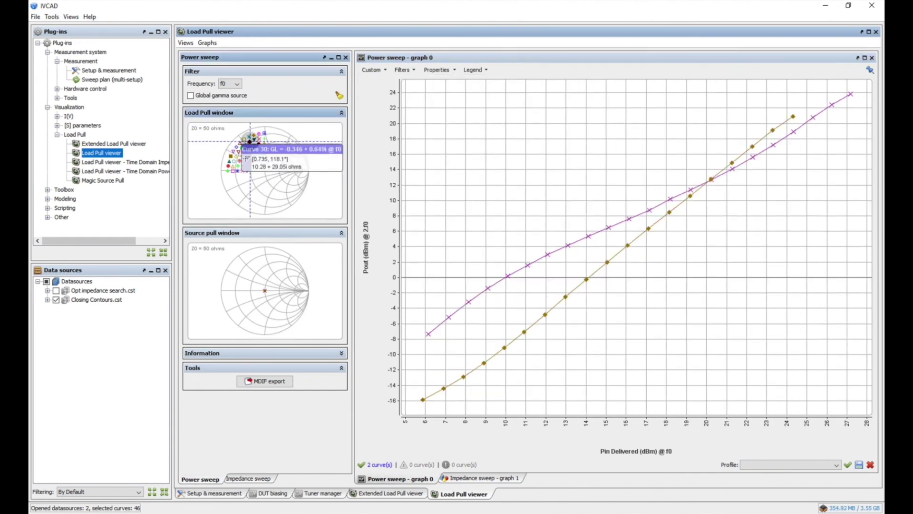
click(239, 161)
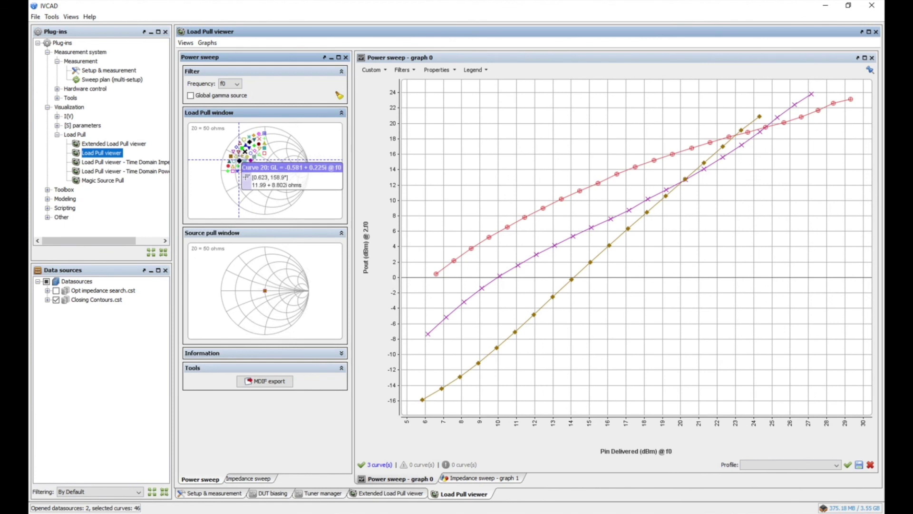
click(254, 158)
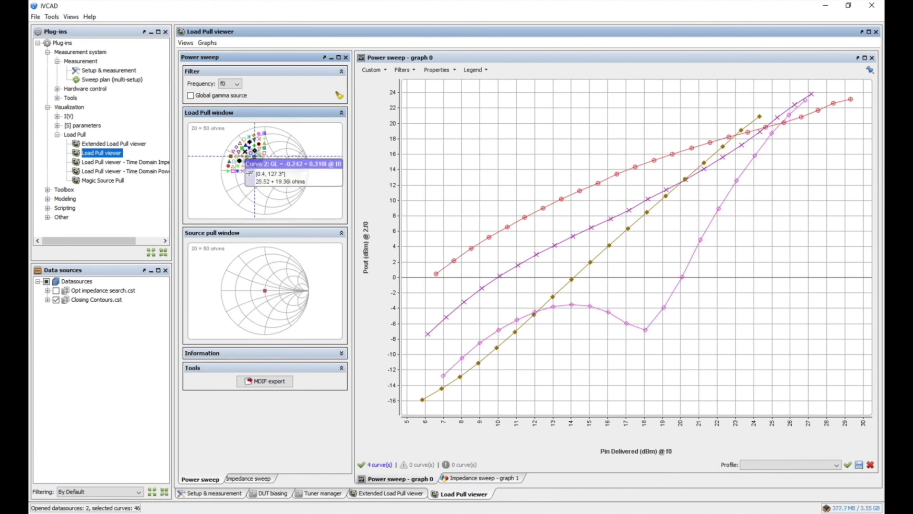
click(250, 161)
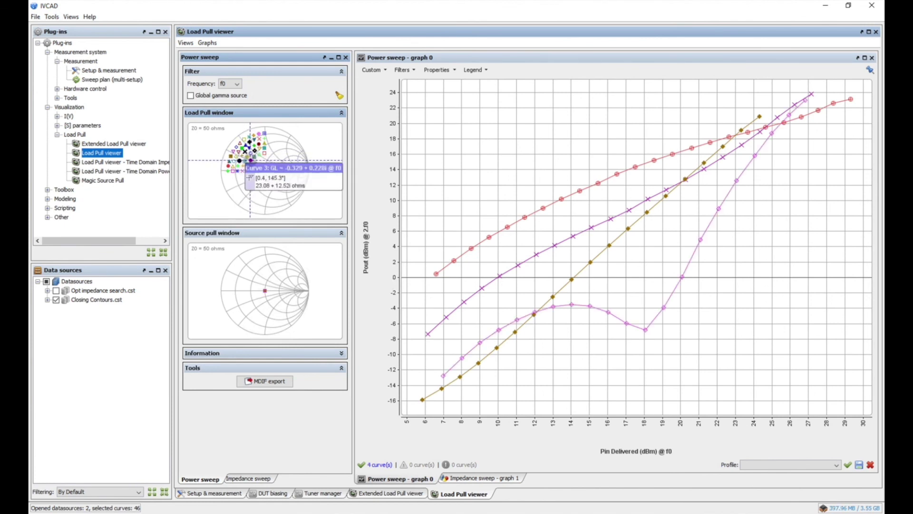
click(246, 156)
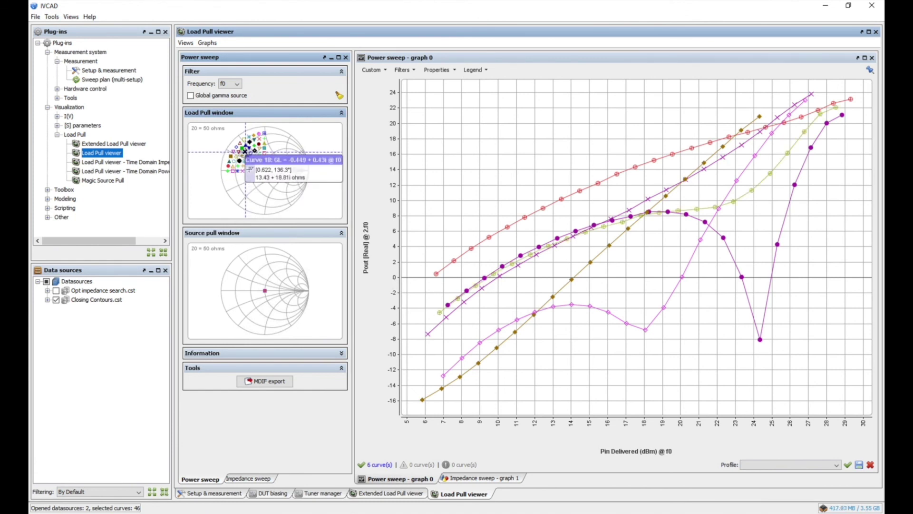
Remove four load impedances from the graph, including Curves 18, 20 and 2, keeping Curve 3 and its neighbour.
click(245, 152)
click(250, 142)
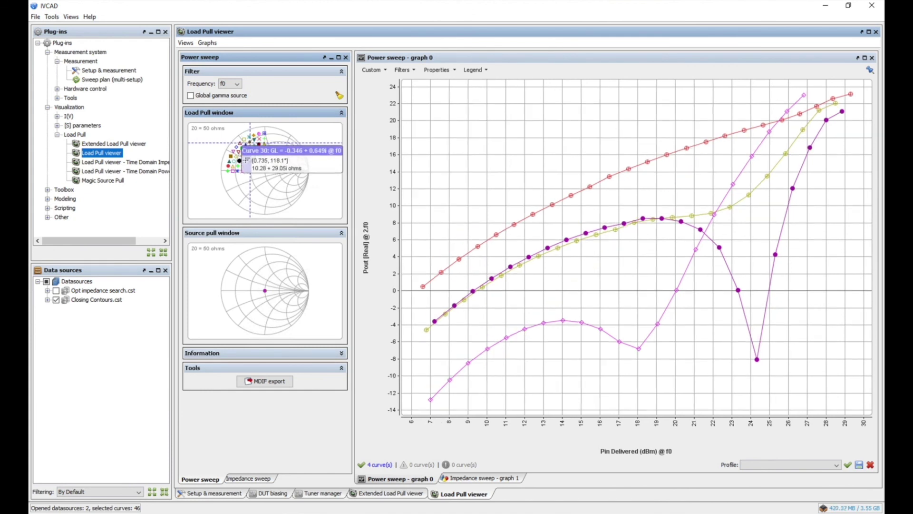
click(239, 161)
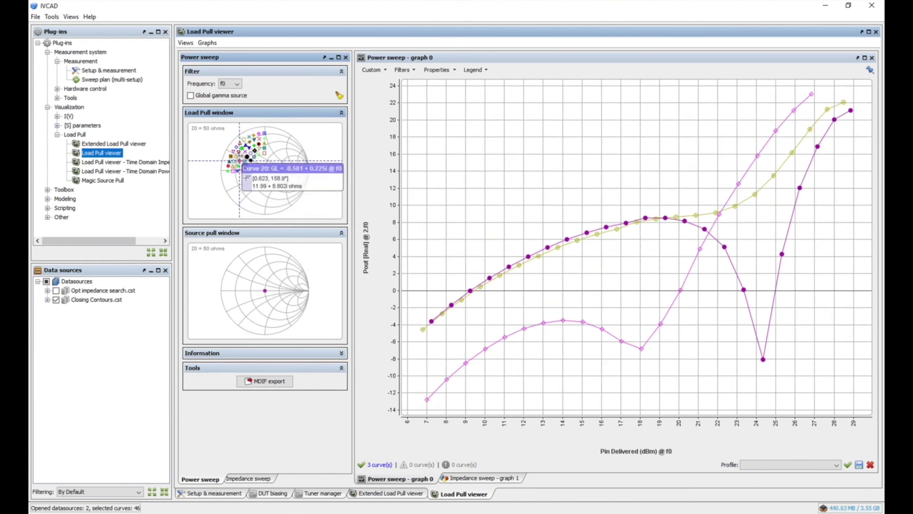
click(256, 152)
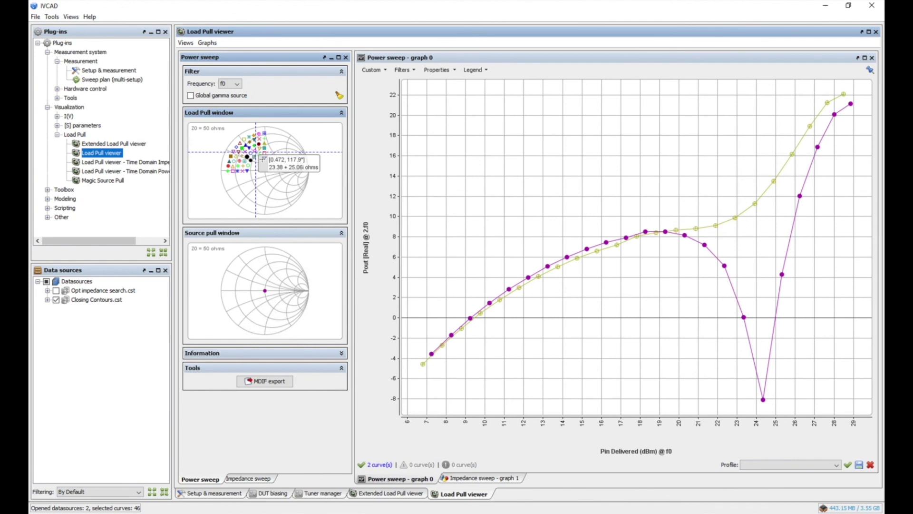
Set the frequency of the graph's left Y axis back to f0.
click(372, 70)
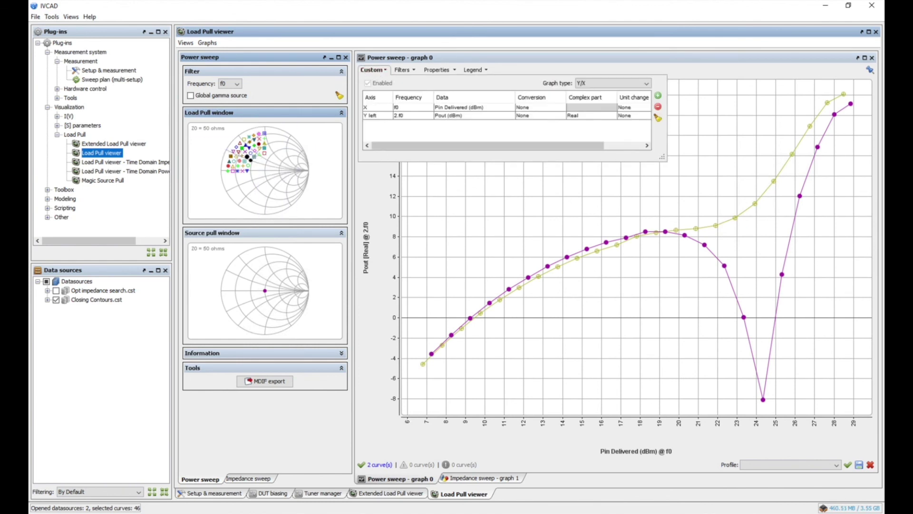
click(423, 118)
click(414, 115)
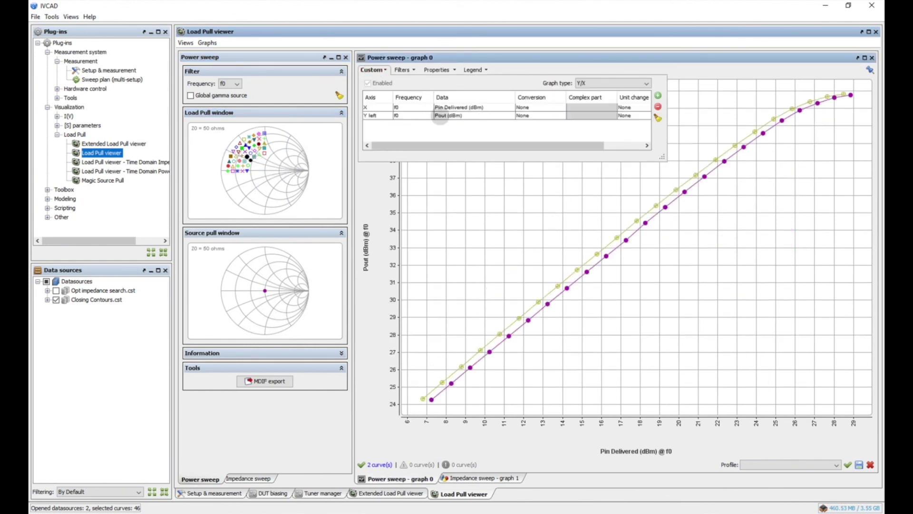
click(418, 124)
Change the left Y axis data to Gp (dB) and box-select the whole grid of load impedances.
click(479, 116)
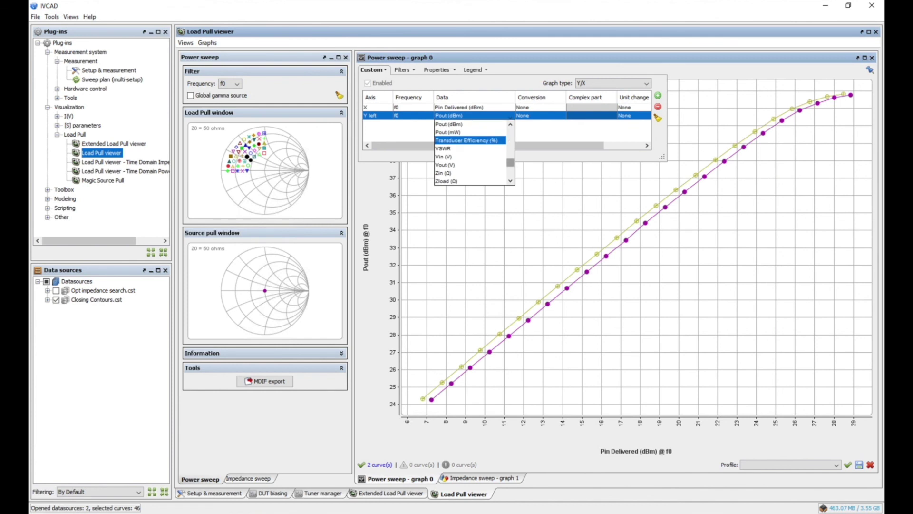
drag(510, 162, 509, 135)
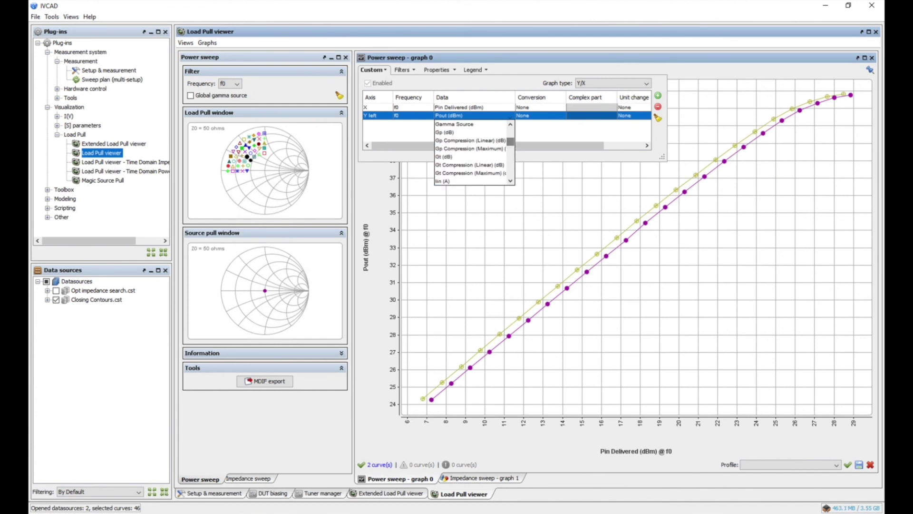
click(487, 132)
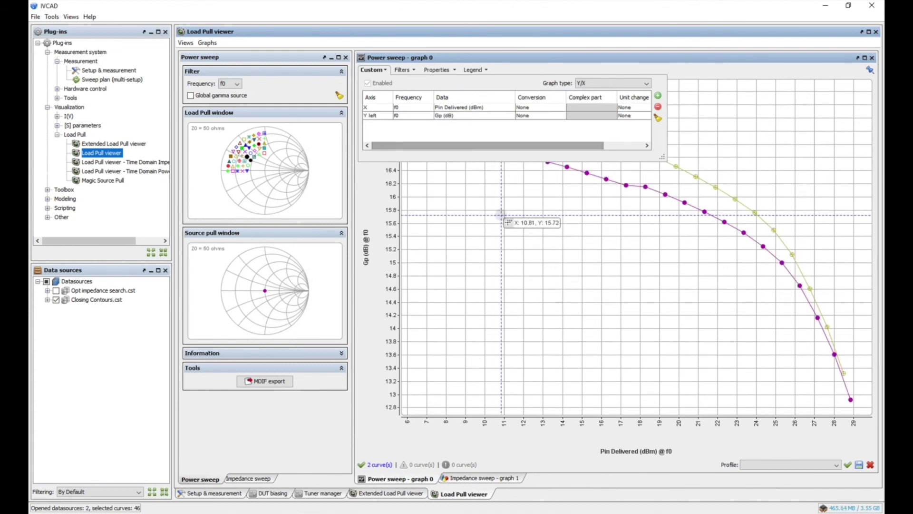
click(504, 216)
drag(271, 126, 222, 200)
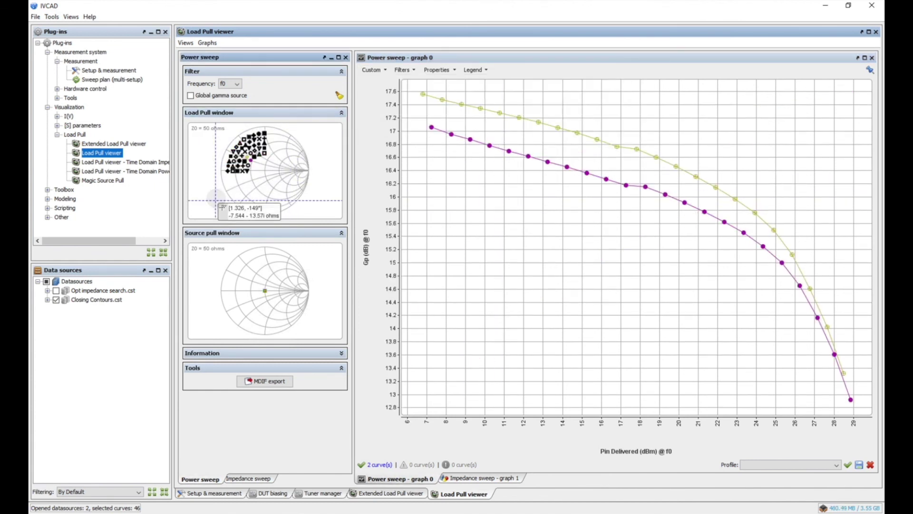